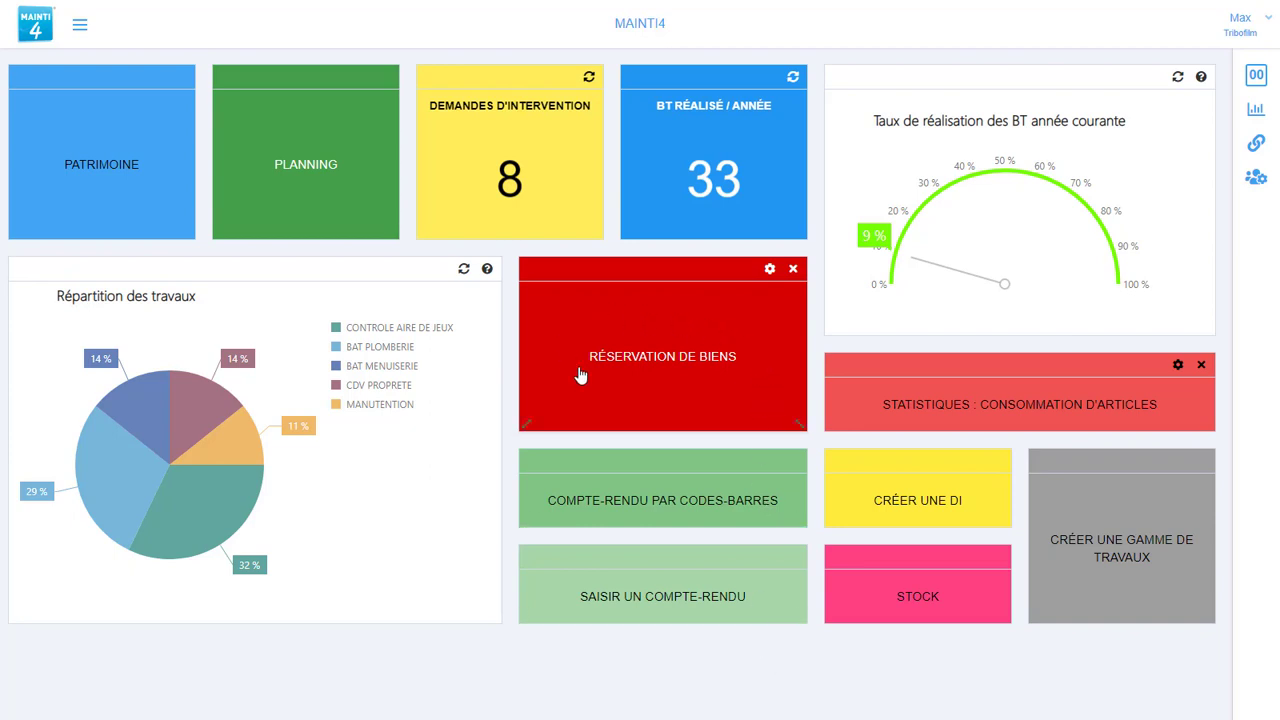
- Open the property reservation calendar and start creating a one-off reservation
left_click(754, 387)
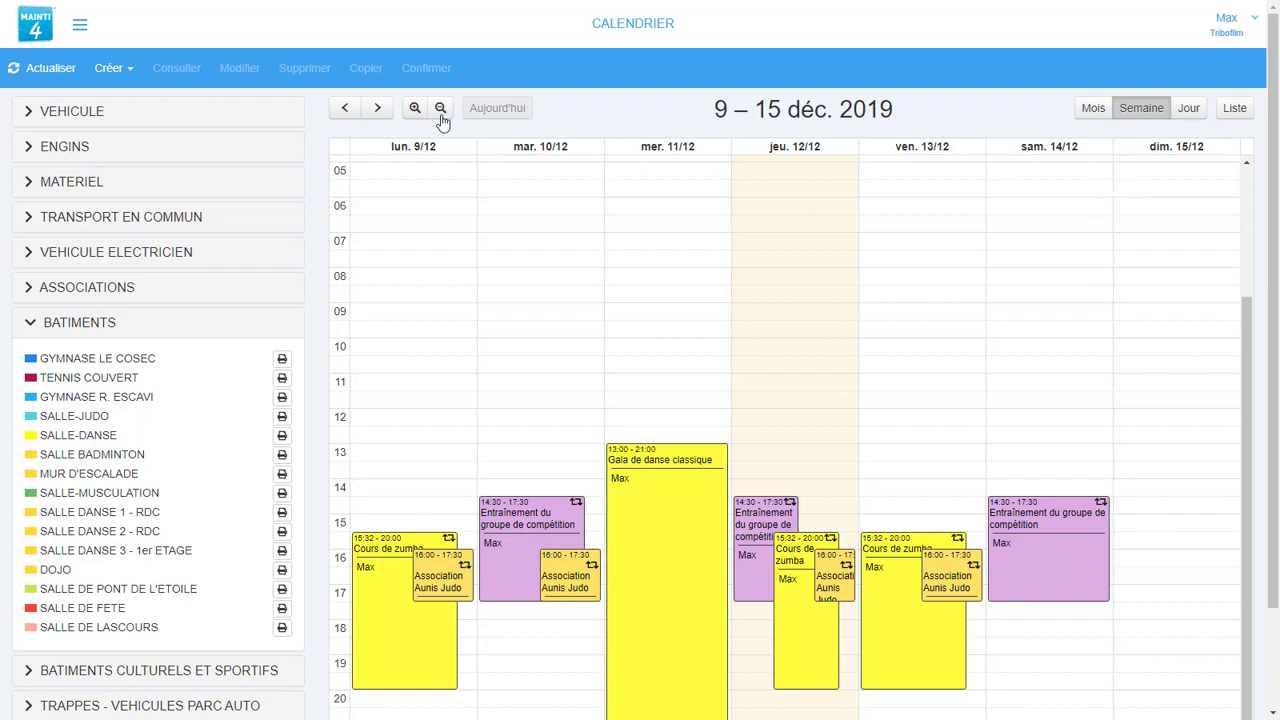
left_click(115, 68)
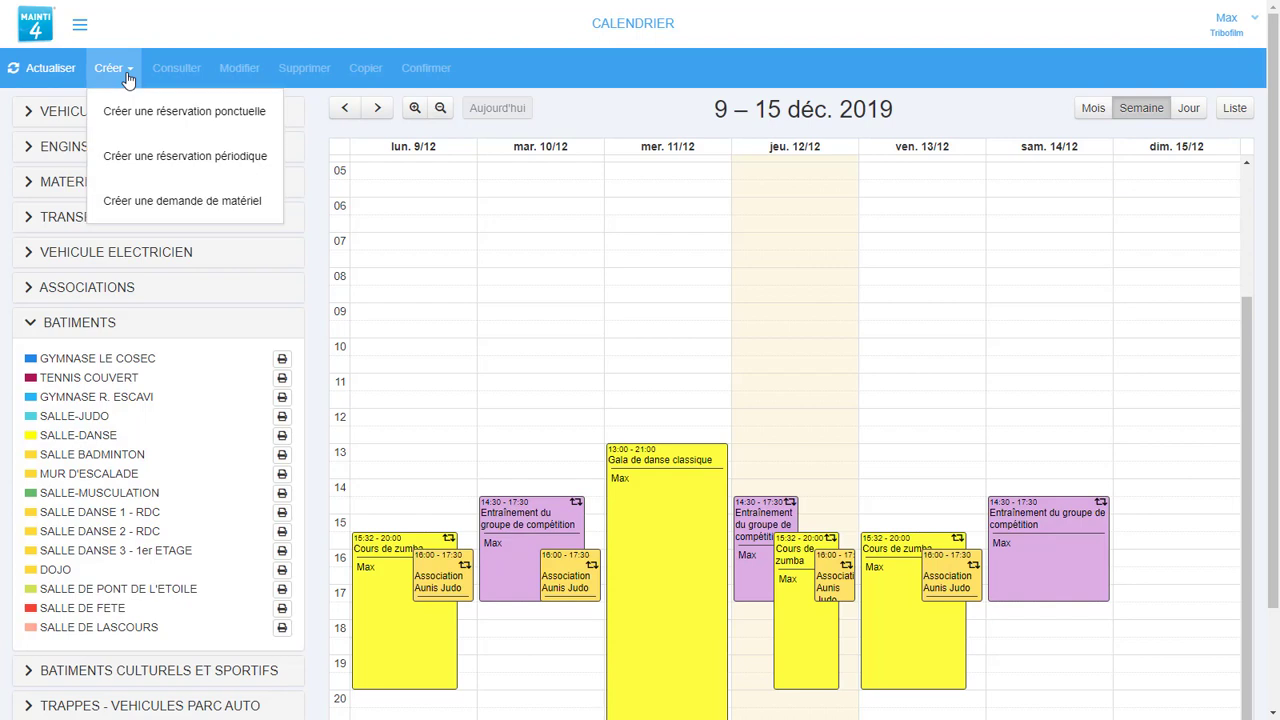
left_click(262, 206)
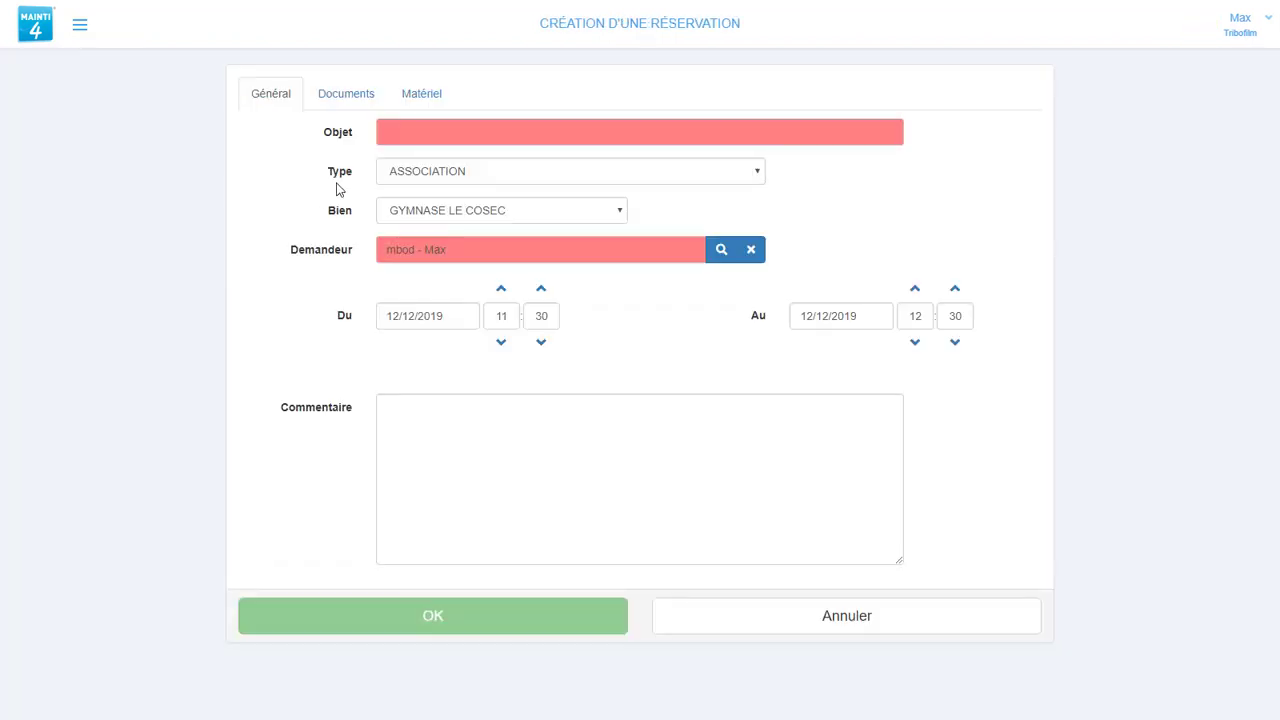
- Set the reservation's subject to "Marché de Noël" and its property to SALLE DE FETE
left_click(417, 132)
type("Marché de Noël")
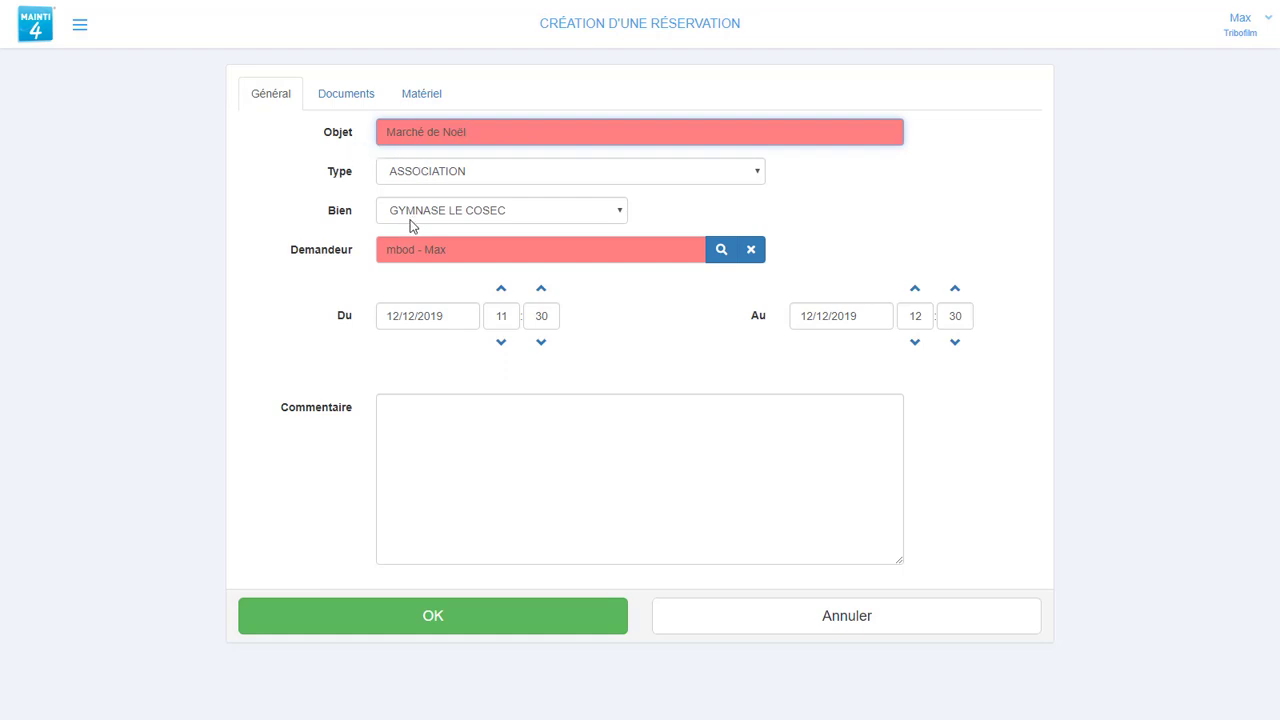
left_click(446, 212)
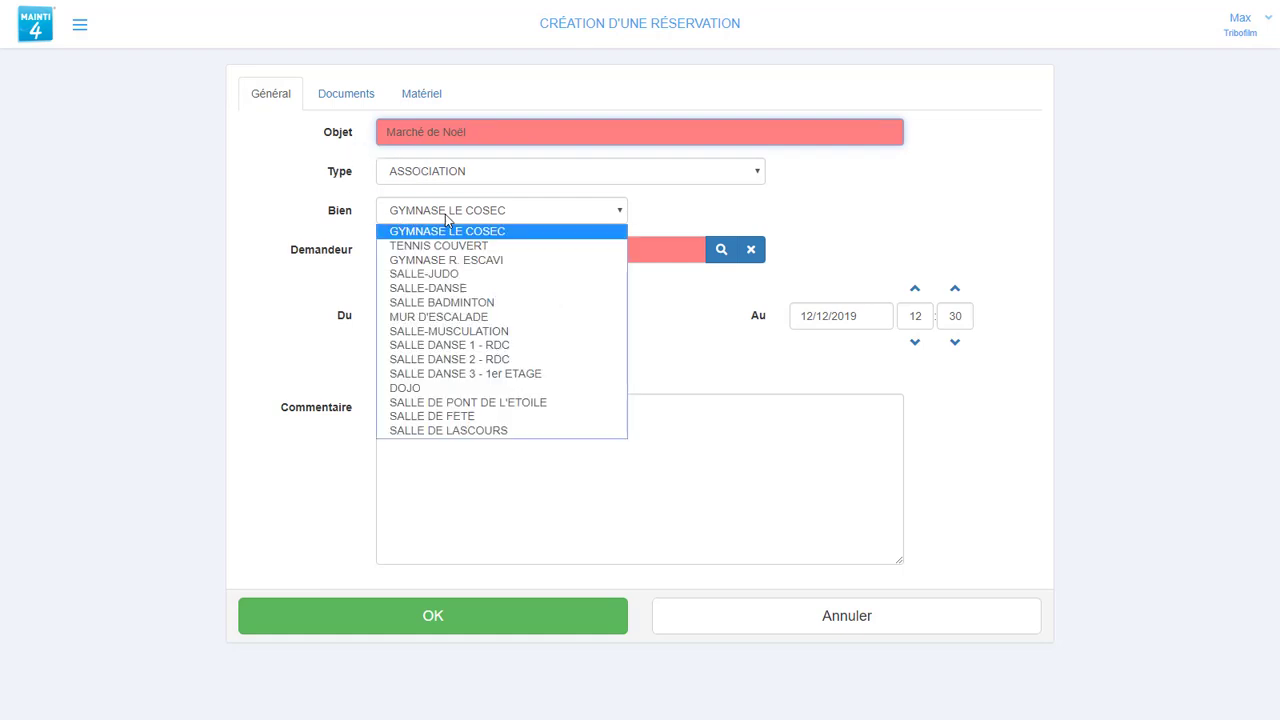
left_click(452, 416)
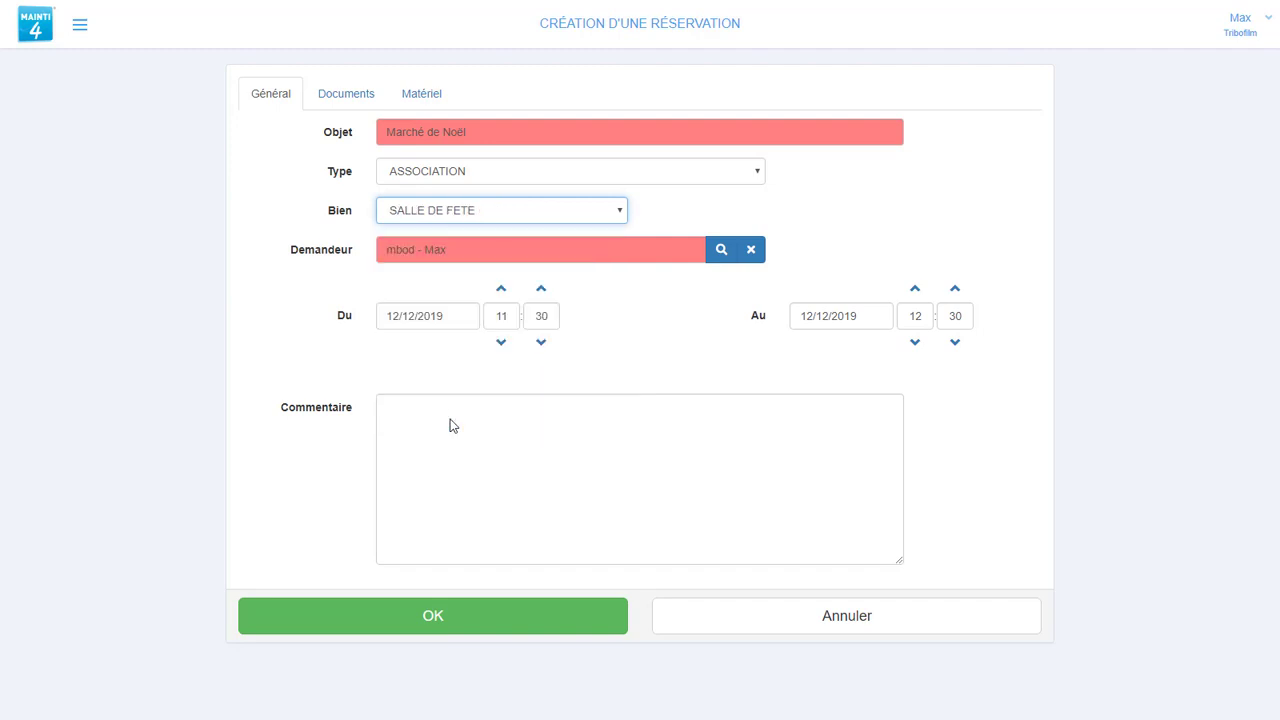
- Set the reservation's start to 15/12/2019 at 10:00
left_click(440, 318)
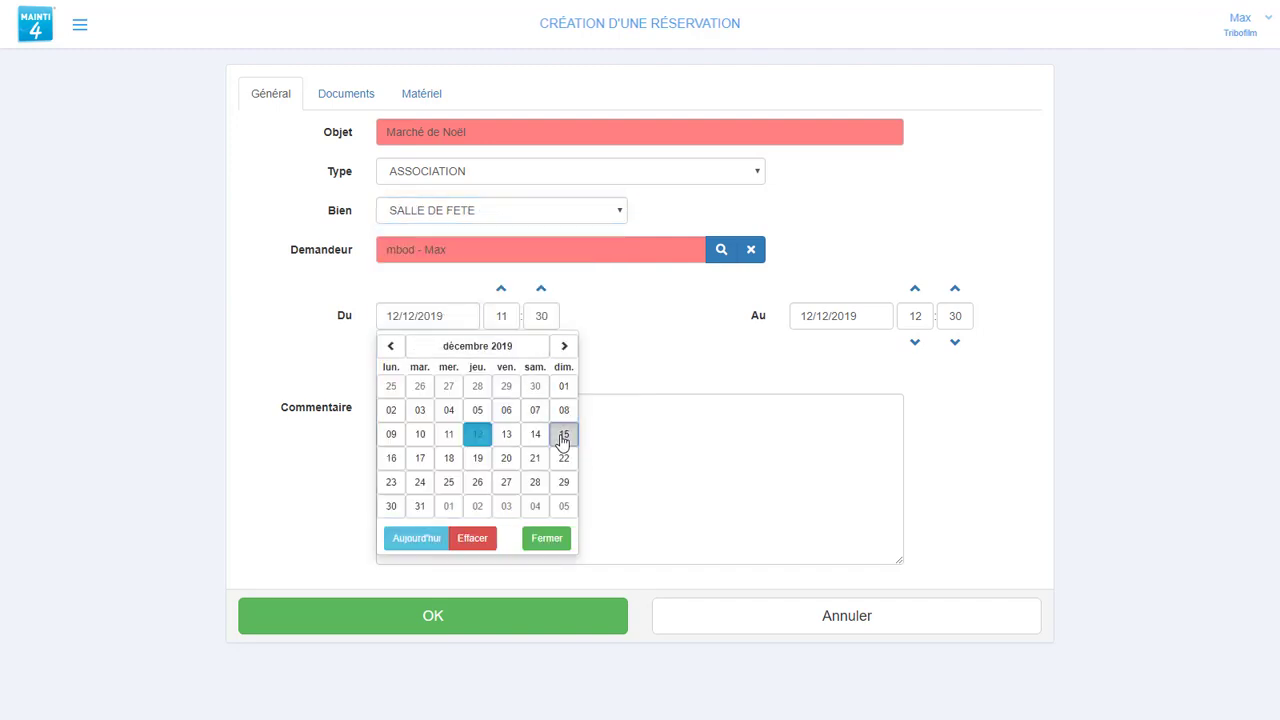
left_click(563, 436)
key("Tab")
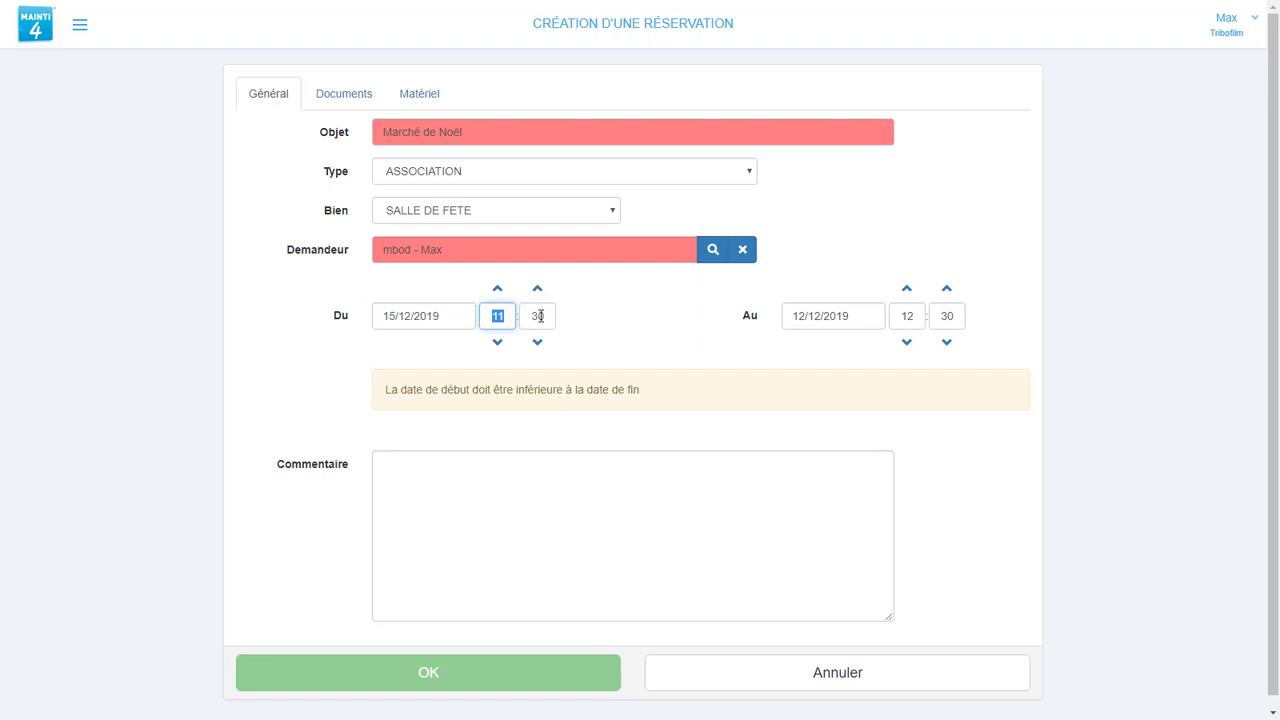
type("10")
left_click(540, 316)
type("00")
- Set the reservation's end to 15/12/2019 at 20:00
left_click(838, 318)
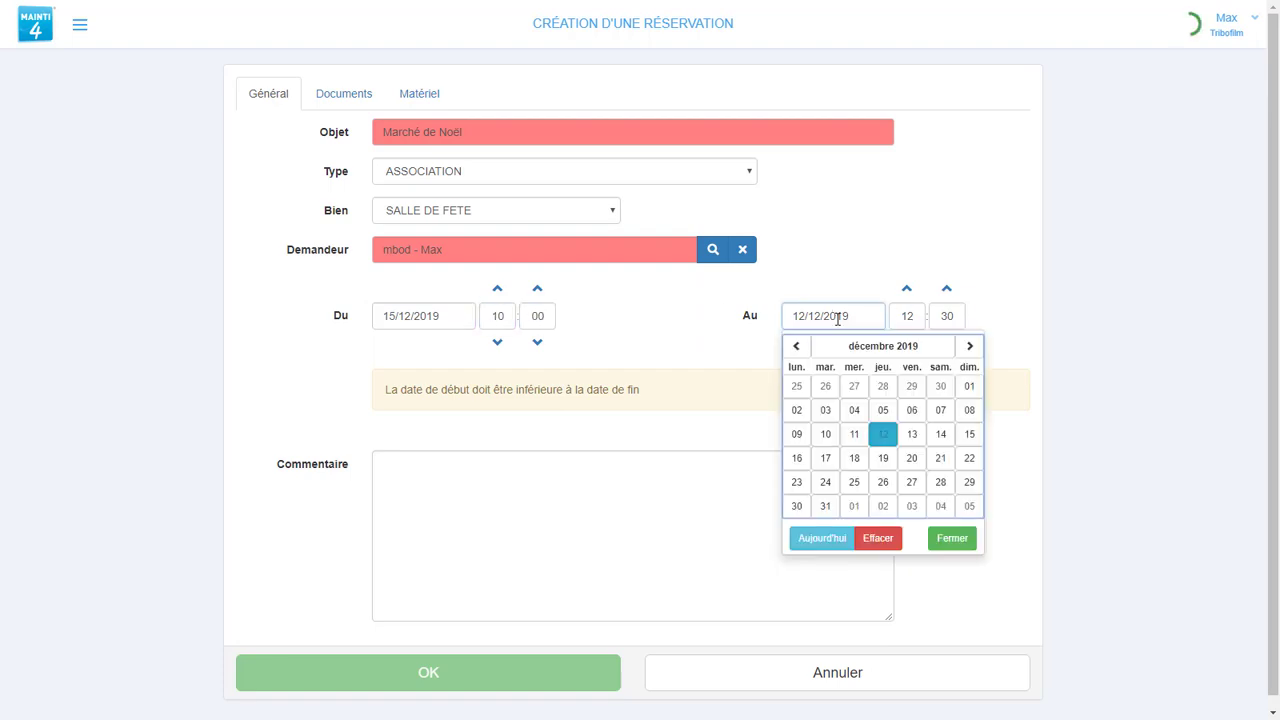
left_click(969, 434)
left_click(916, 316)
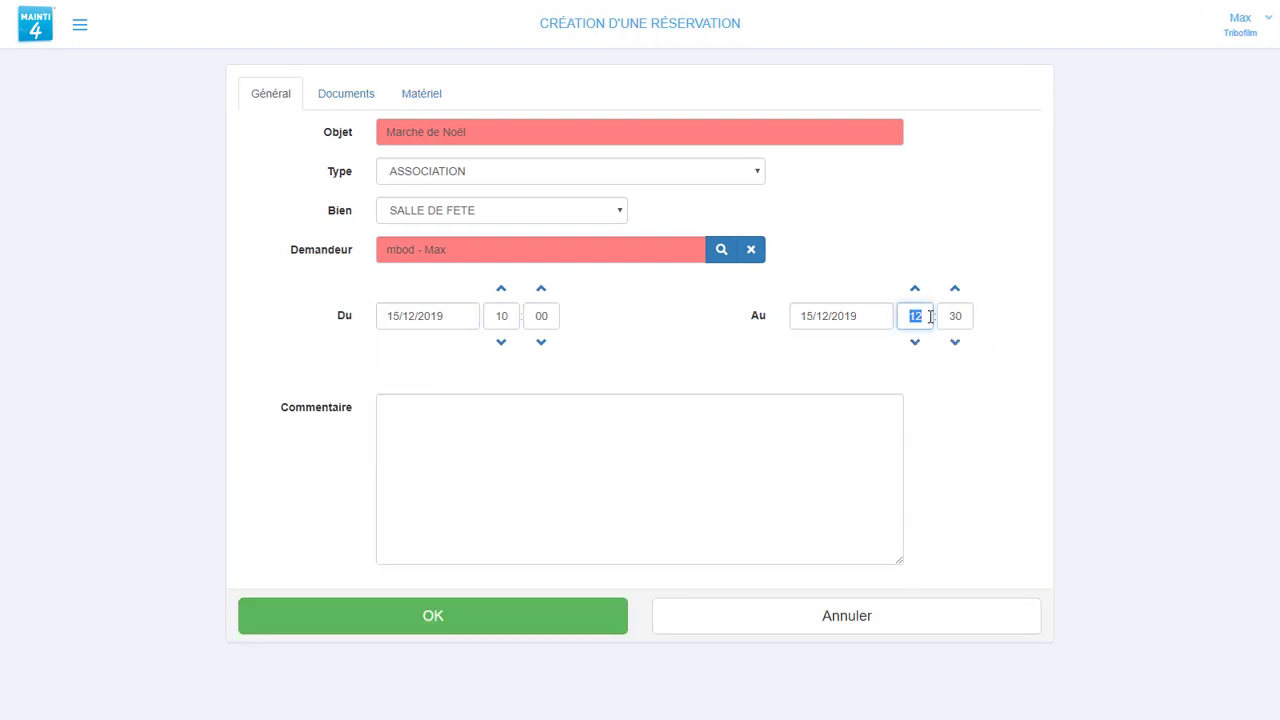
type("20")
left_click(938, 318)
type("00")
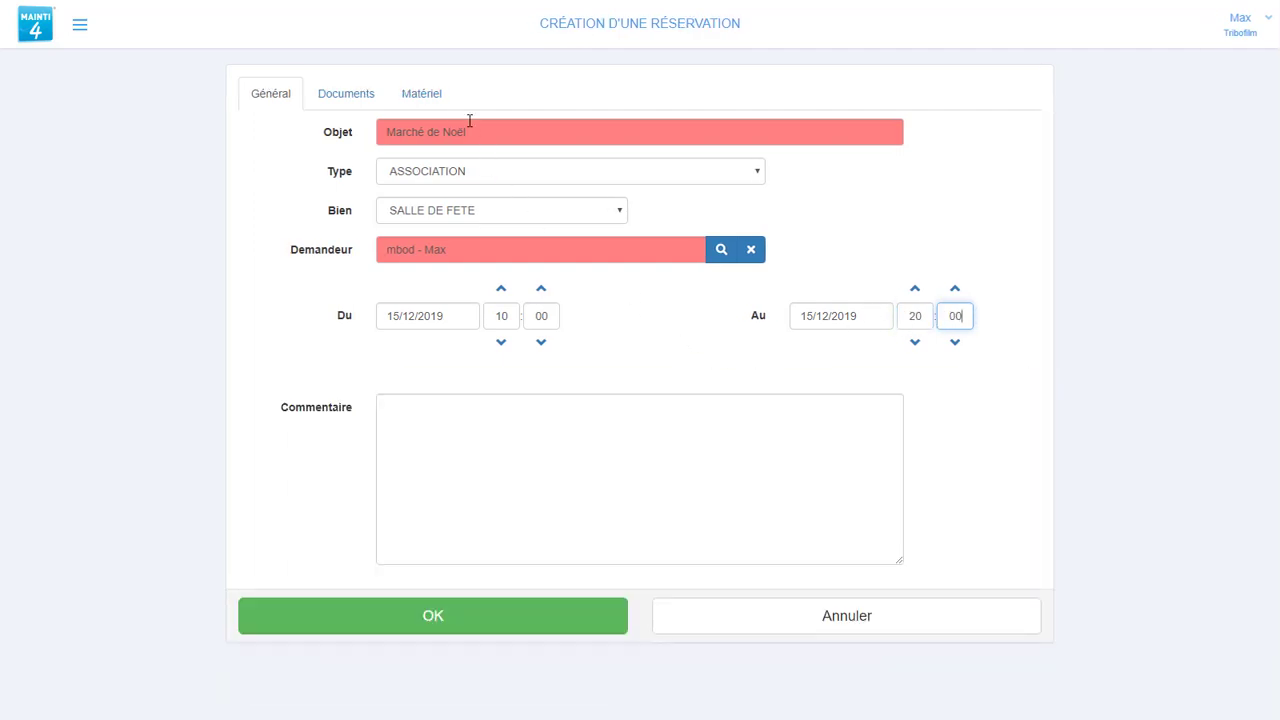
- Add 15 units of the article TABLE EN BOIS 70 * 150 to the reservation's equipment
left_click(436, 99)
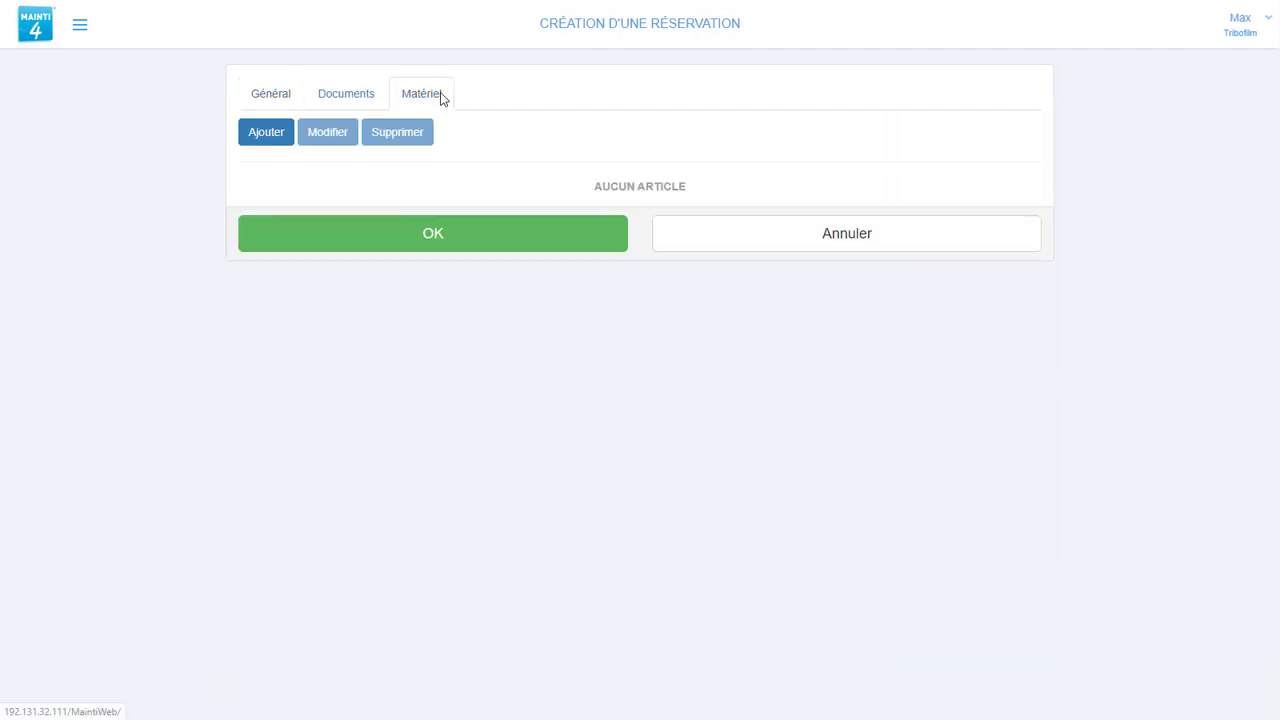
left_click(272, 143)
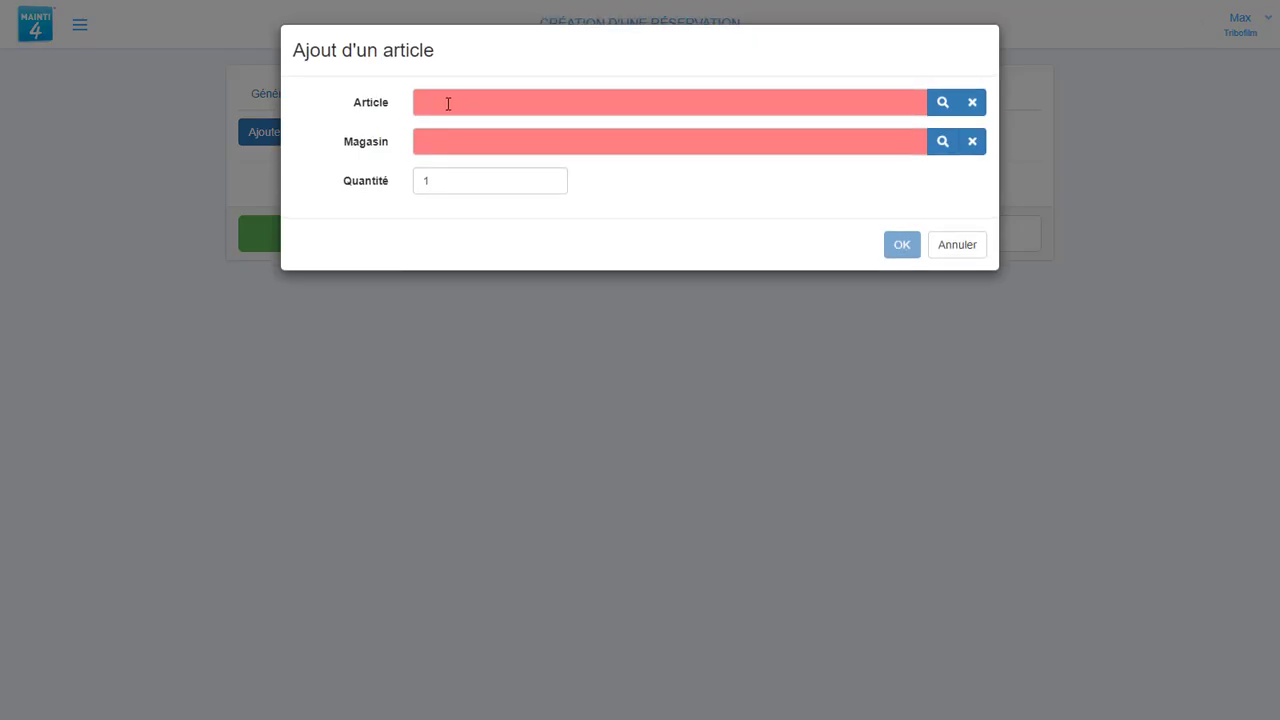
left_click(456, 103)
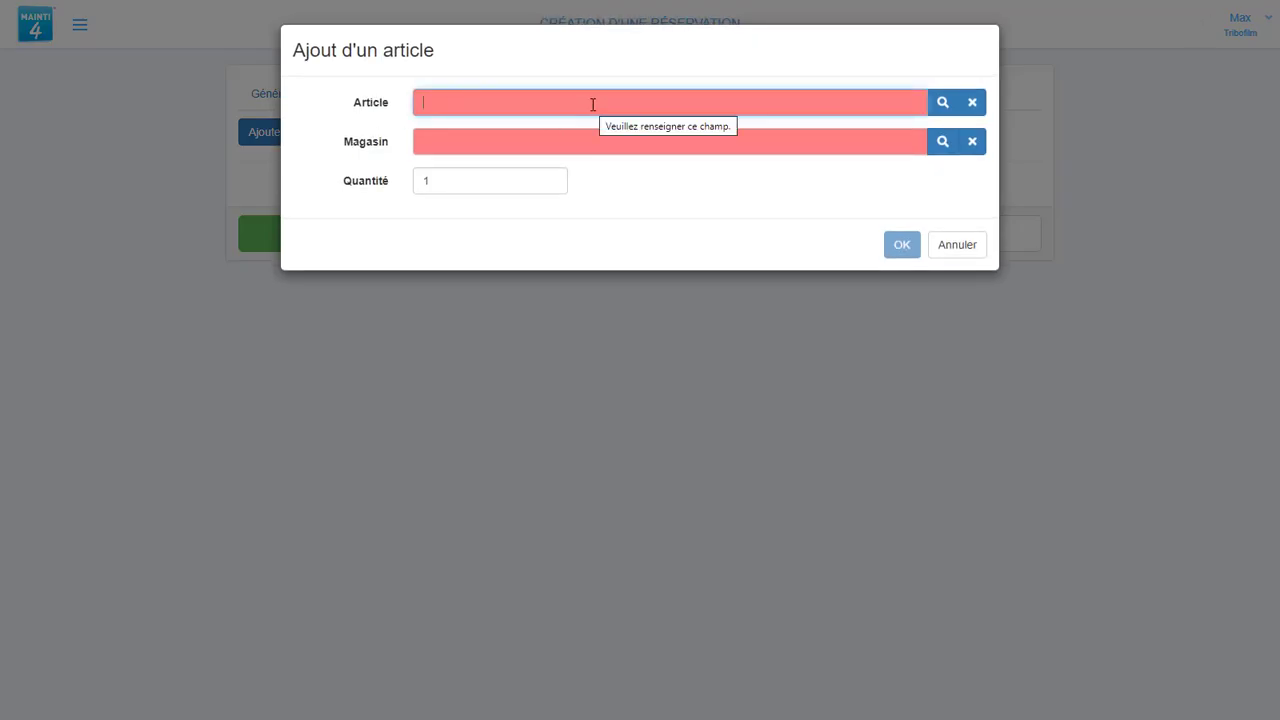
type("t")
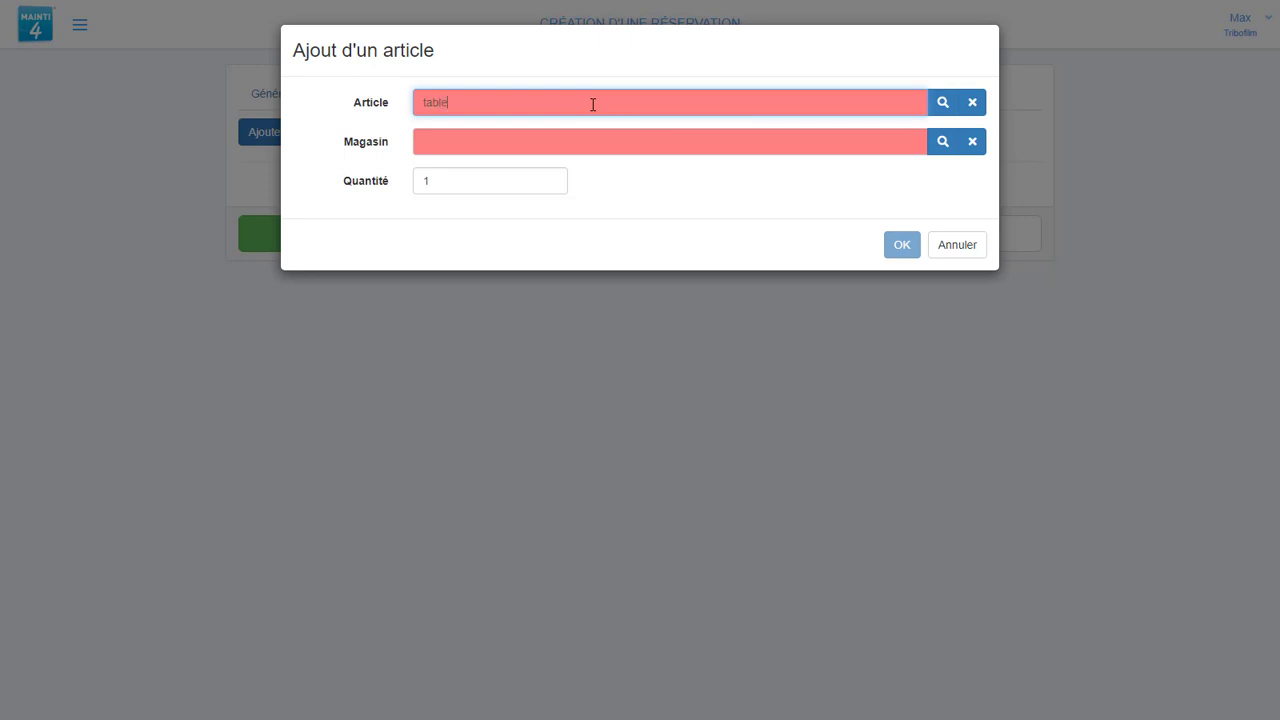
type("able")
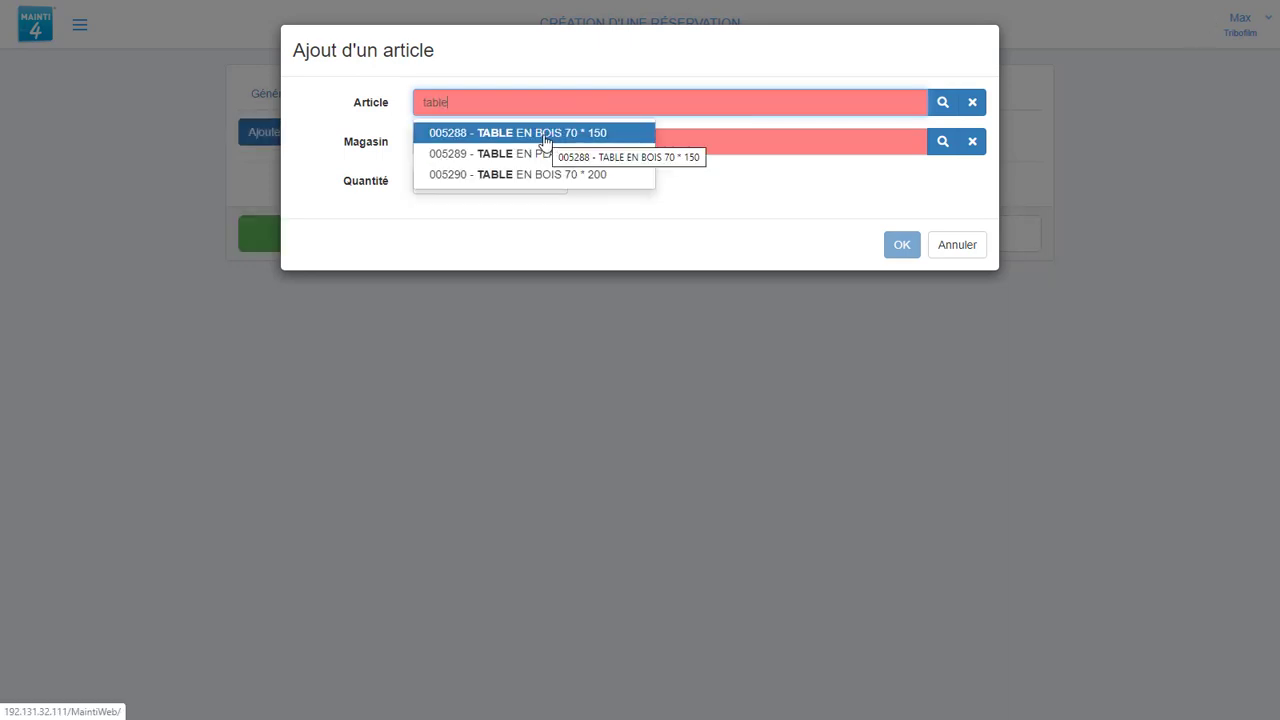
left_click(545, 141)
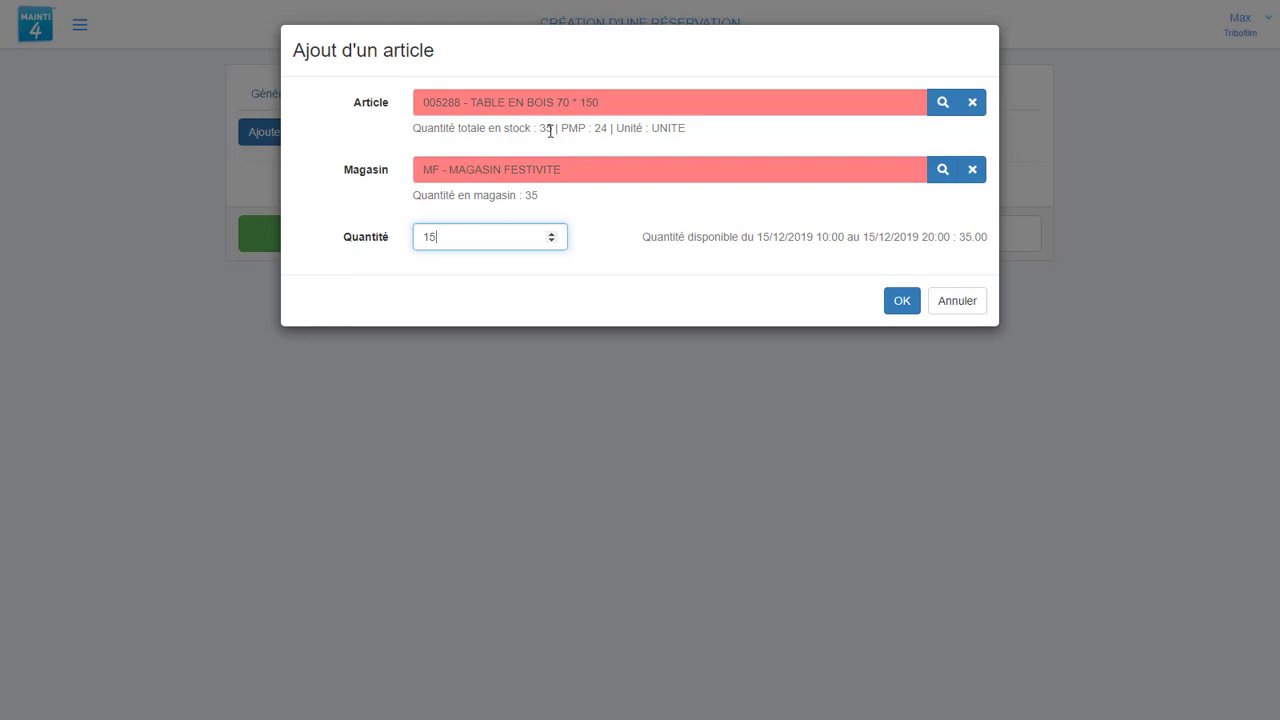
left_click(901, 300)
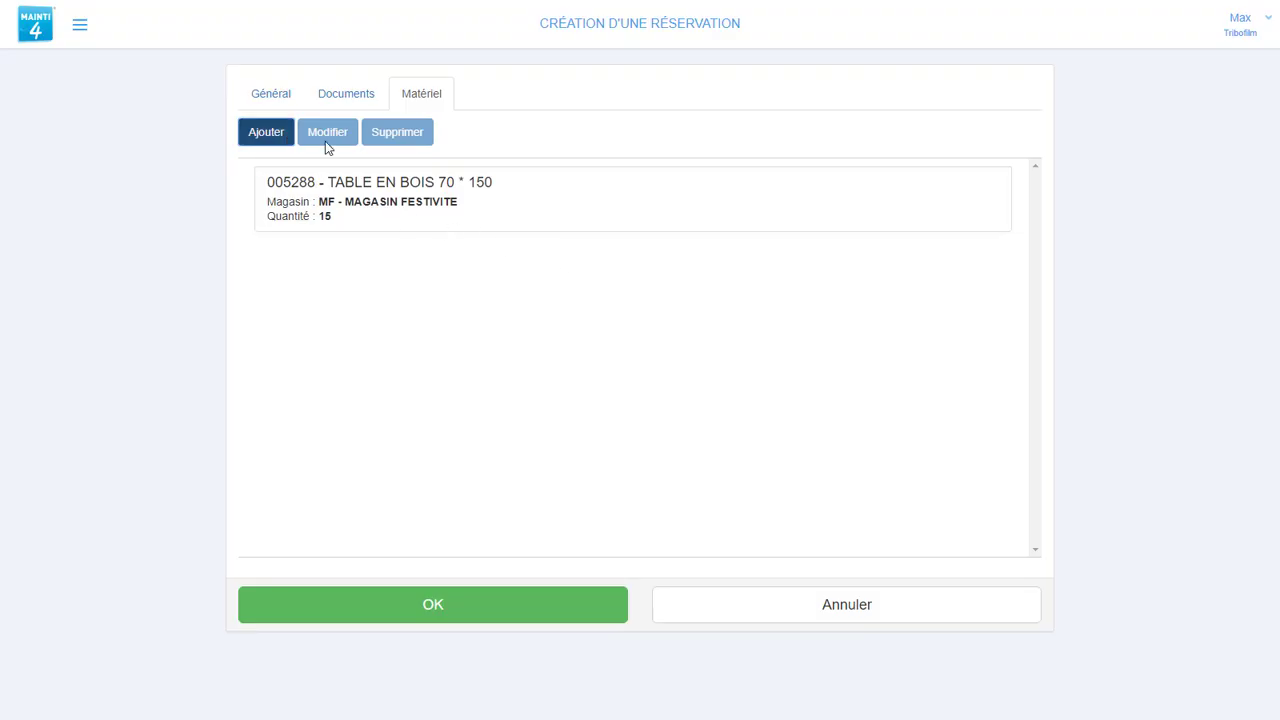
- Find TABLE EN PLASTIQUE 70 *150 through an article search in the TABLES family and add 20 units to the reservation's equipment
left_click(266, 132)
left_click(943, 104)
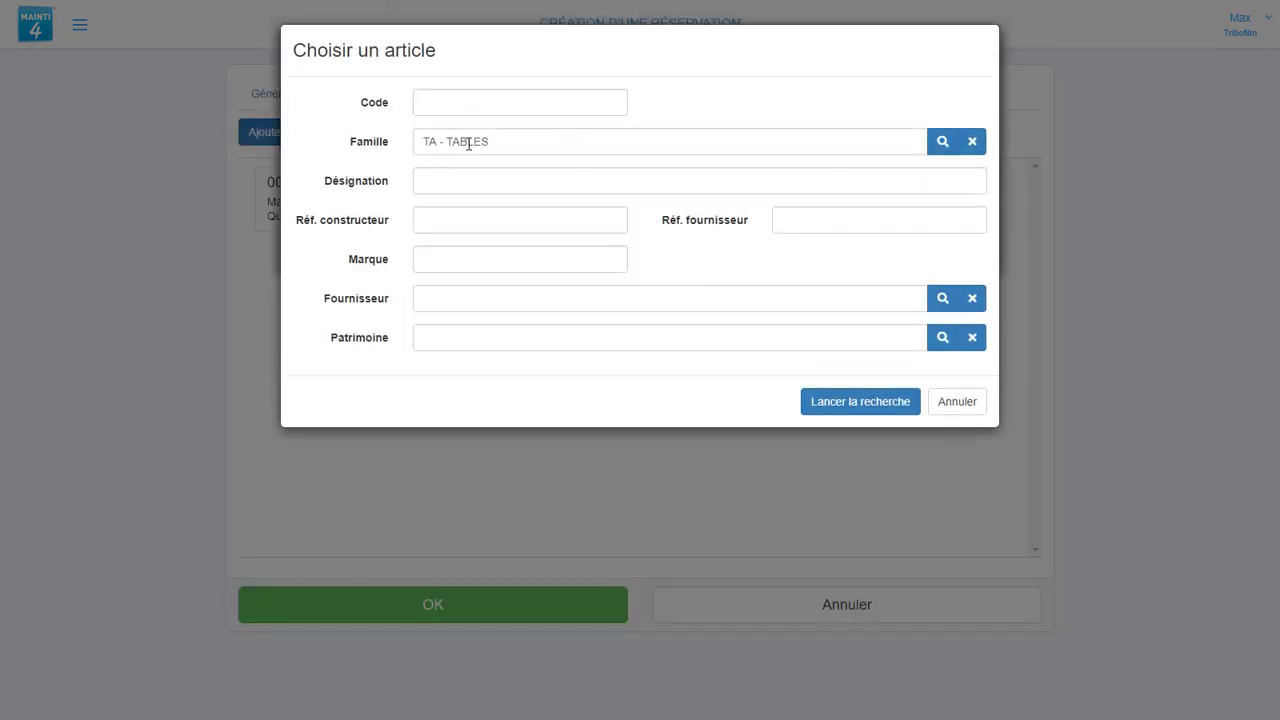
left_click(851, 410)
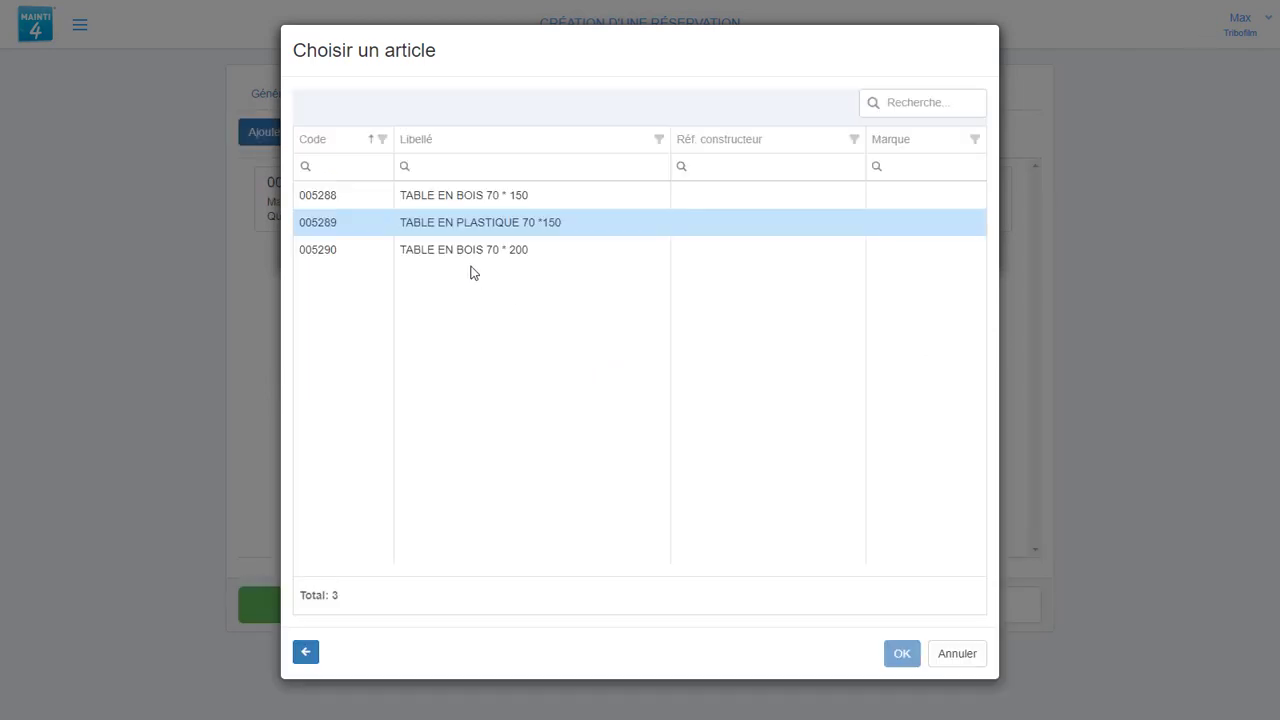
left_click(425, 222)
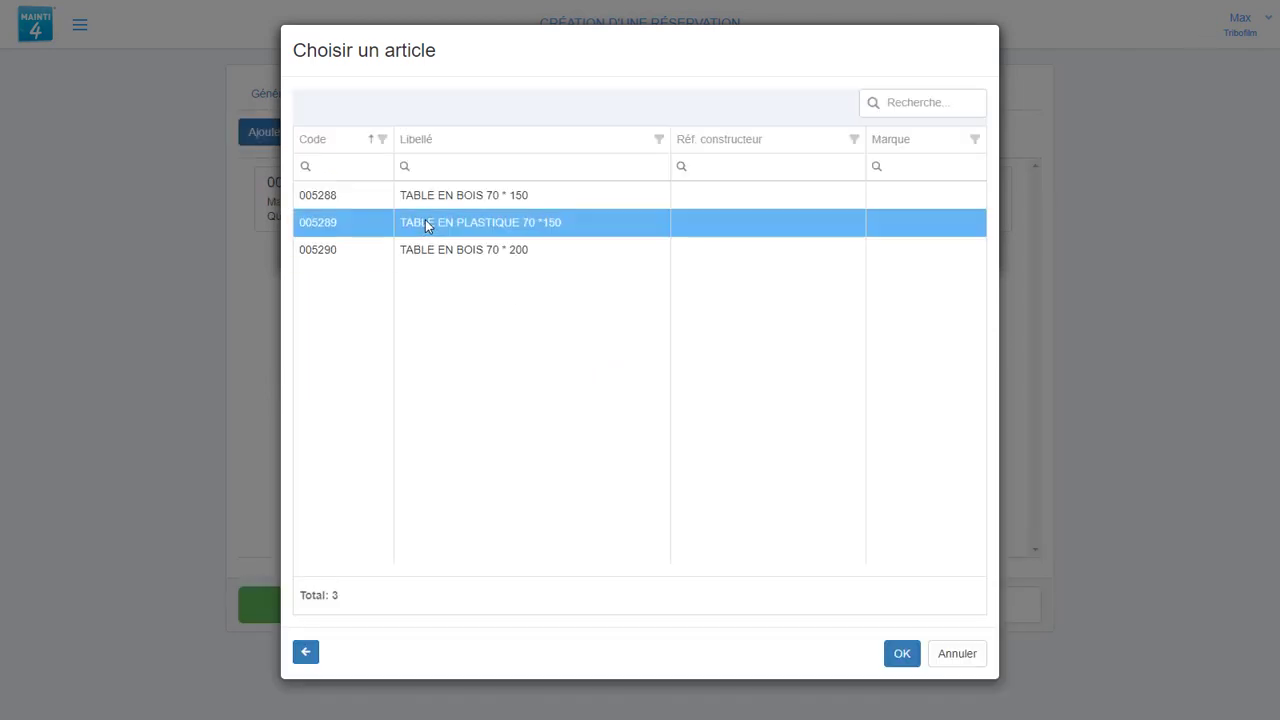
left_click(901, 652)
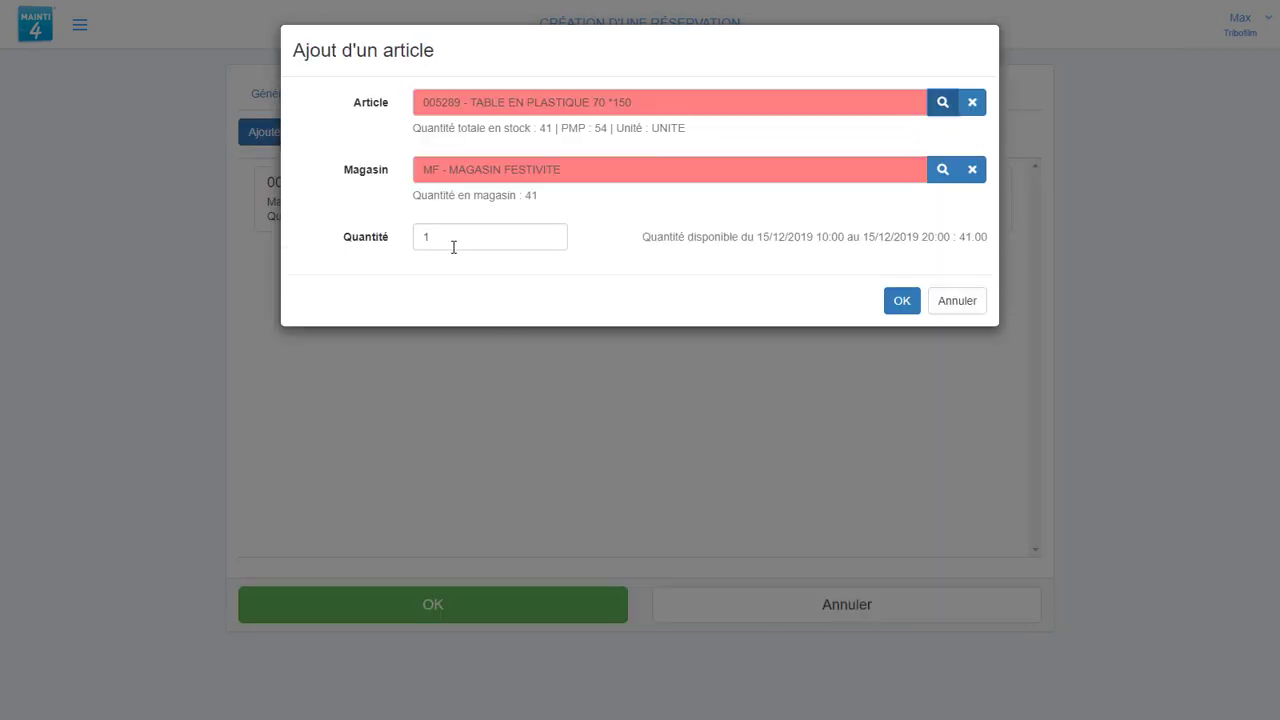
left_click_drag(449, 240, 404, 239)
type("20")
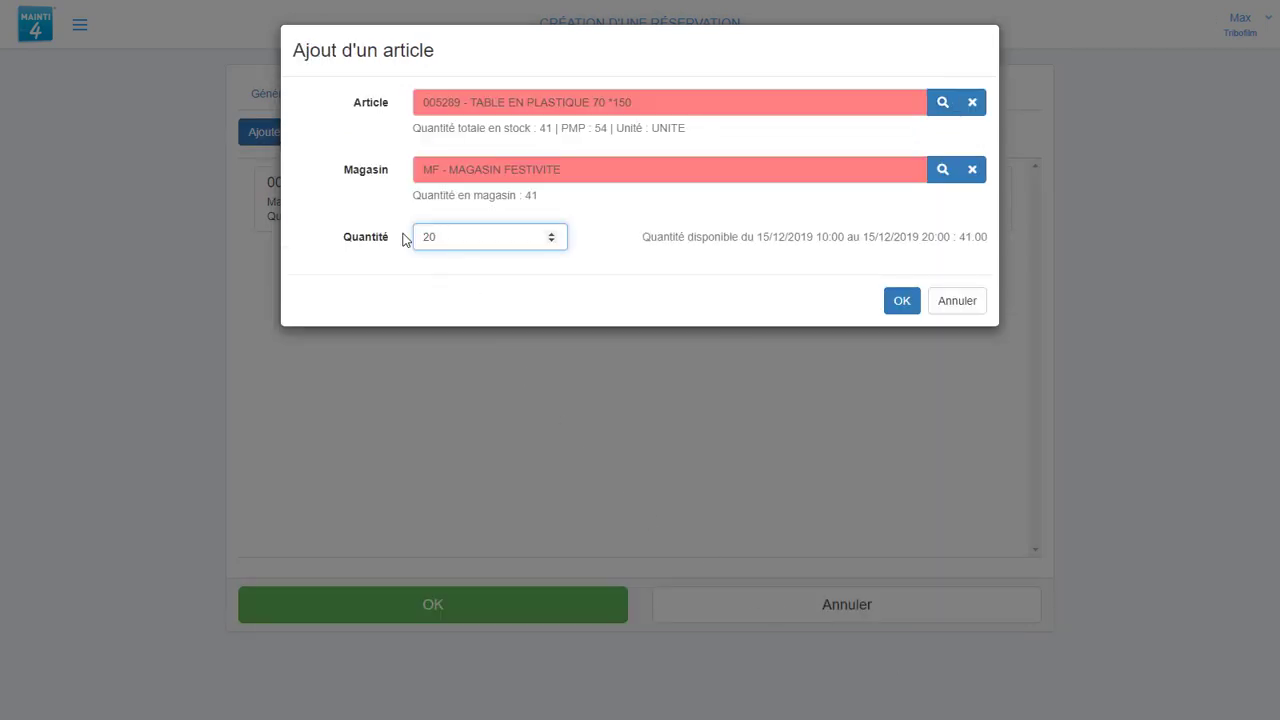
left_click(900, 302)
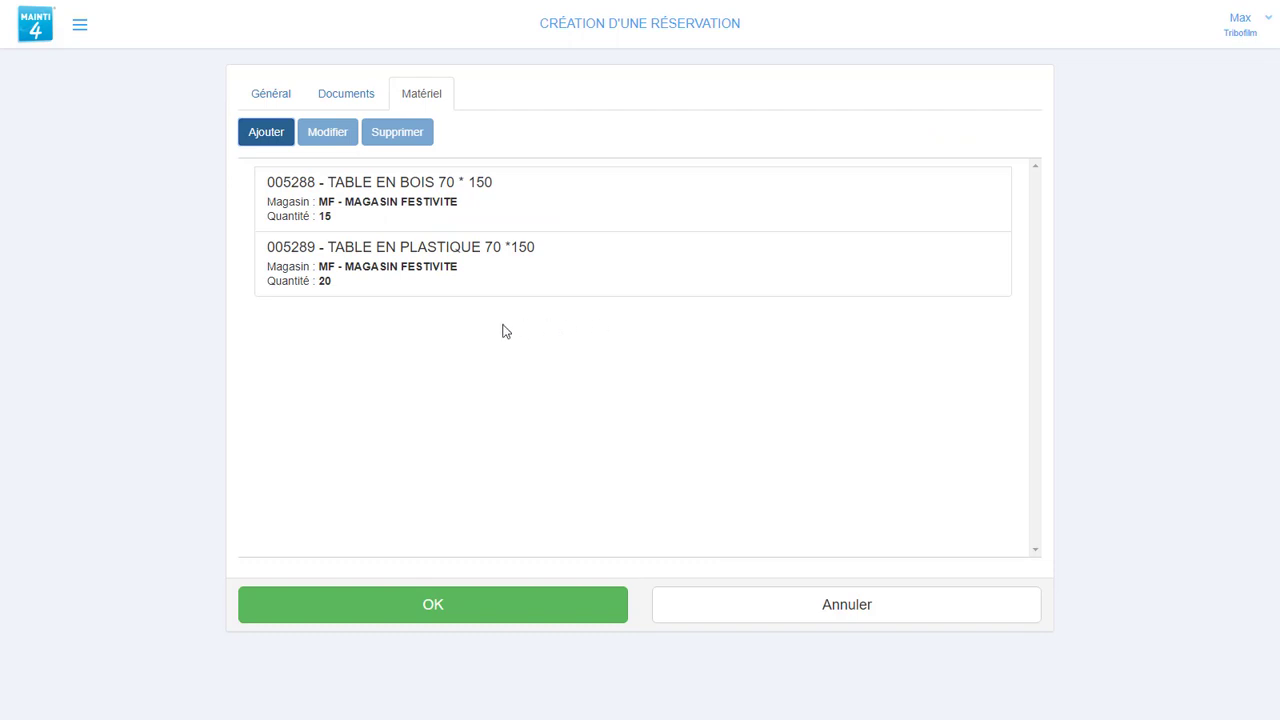
- Return to the reservation's general details, save it, and view the Marché de Noël entry's details in the calendar
left_click(276, 98)
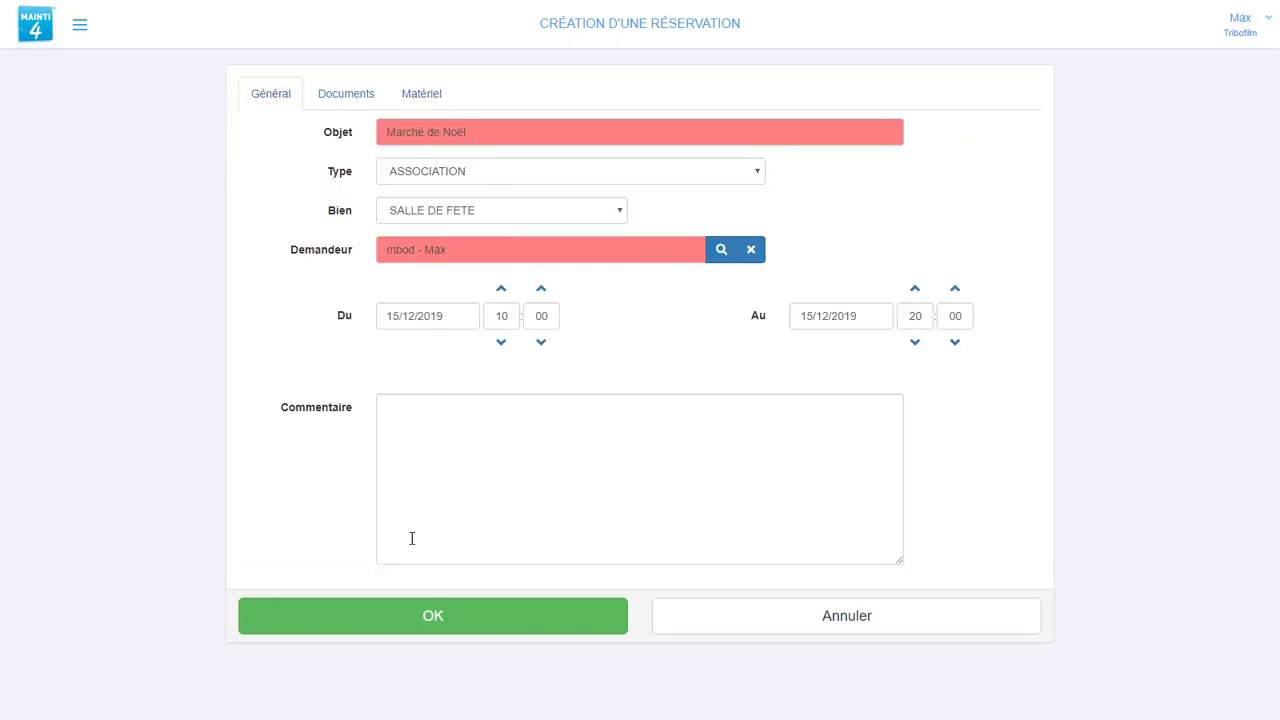
left_click(472, 620)
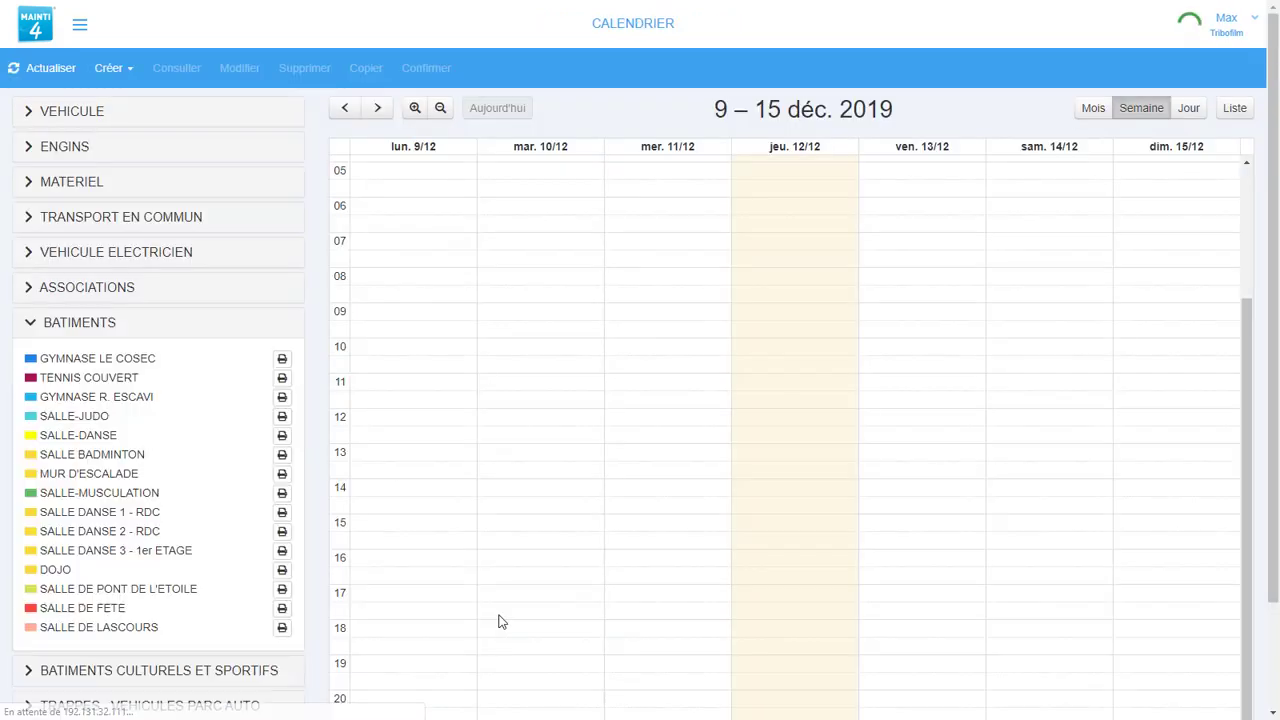
mouse_move(1200, 416)
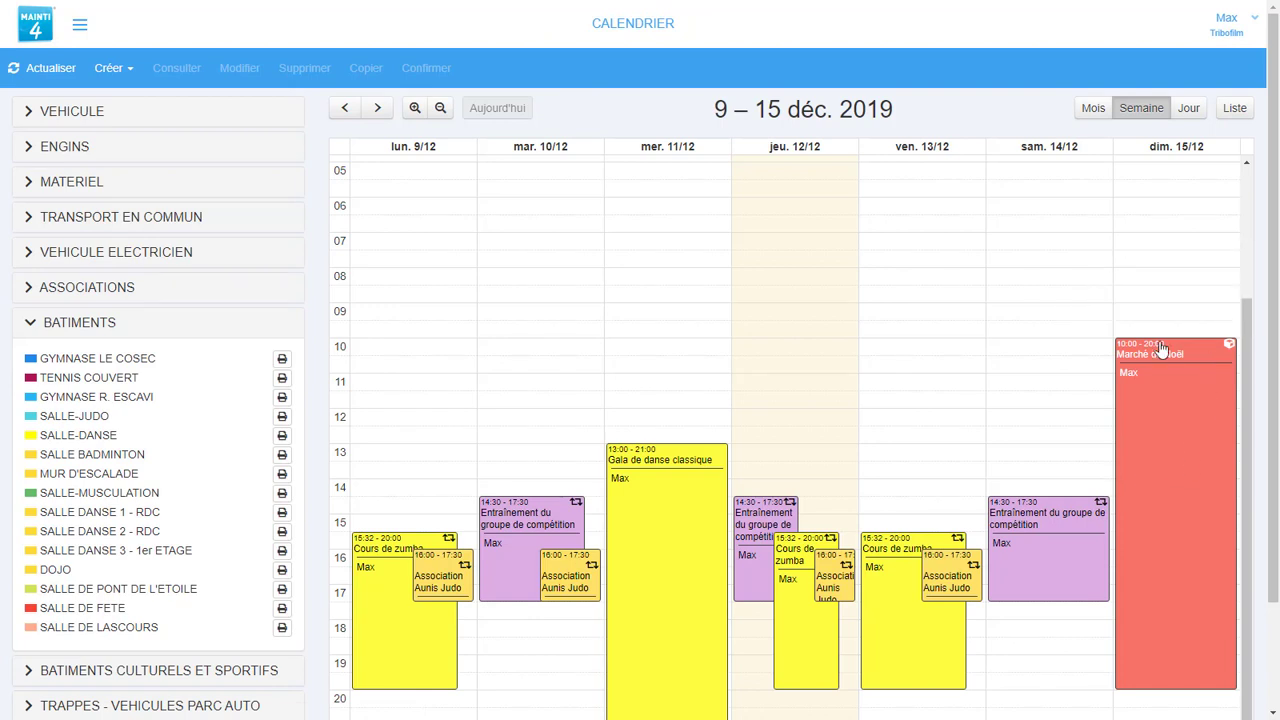
mouse_move(1212, 362)
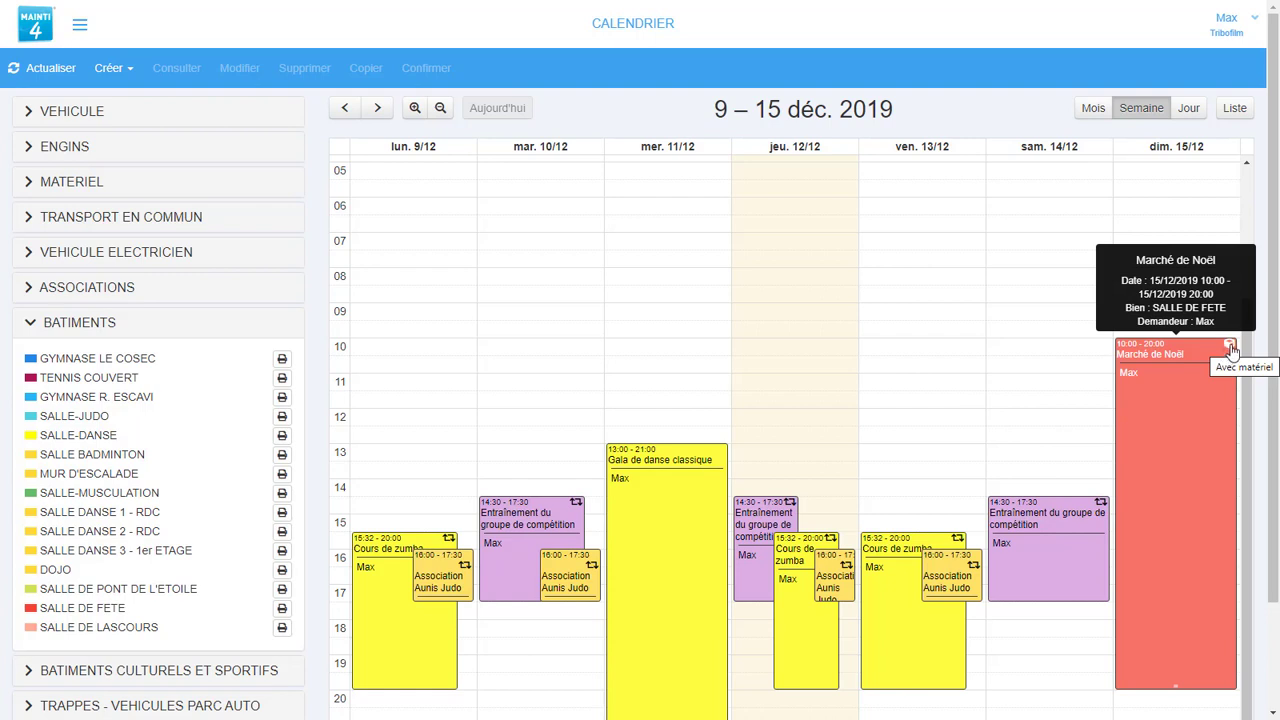
- Confirm the Marché de Noël reservation of 15/12 and check its status marker in the calendar
left_click(1185, 419)
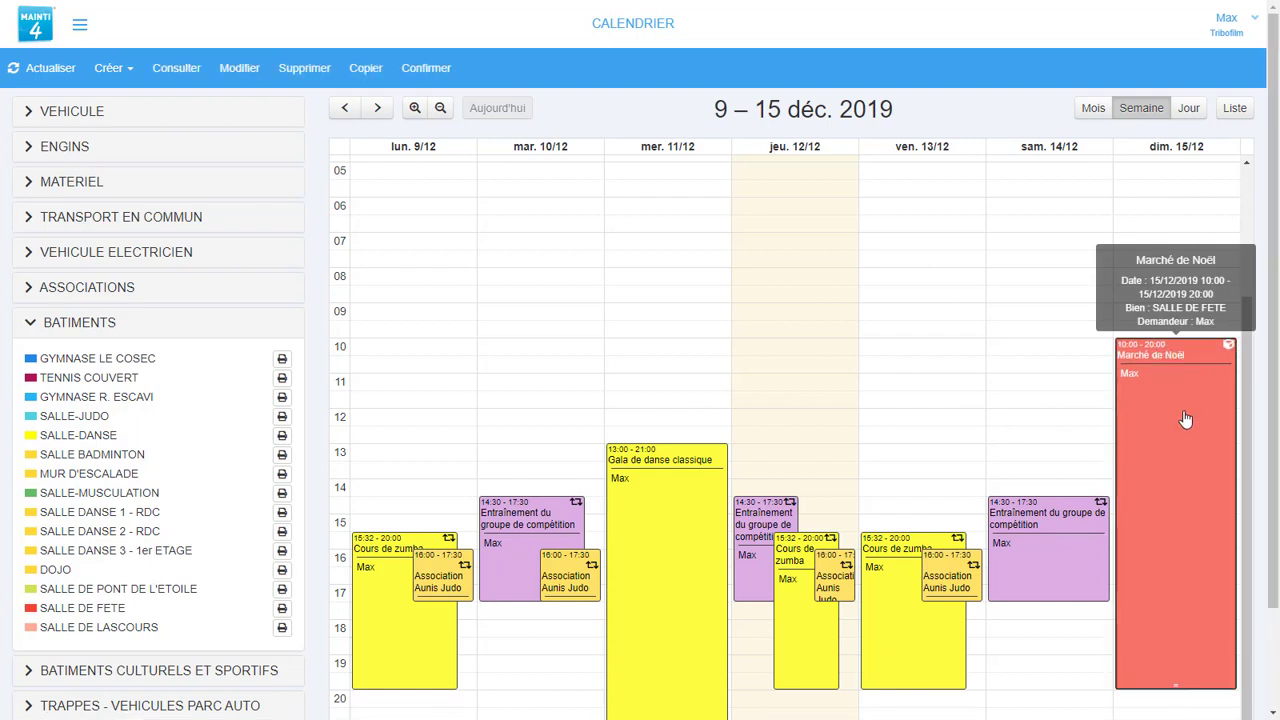
left_click(423, 78)
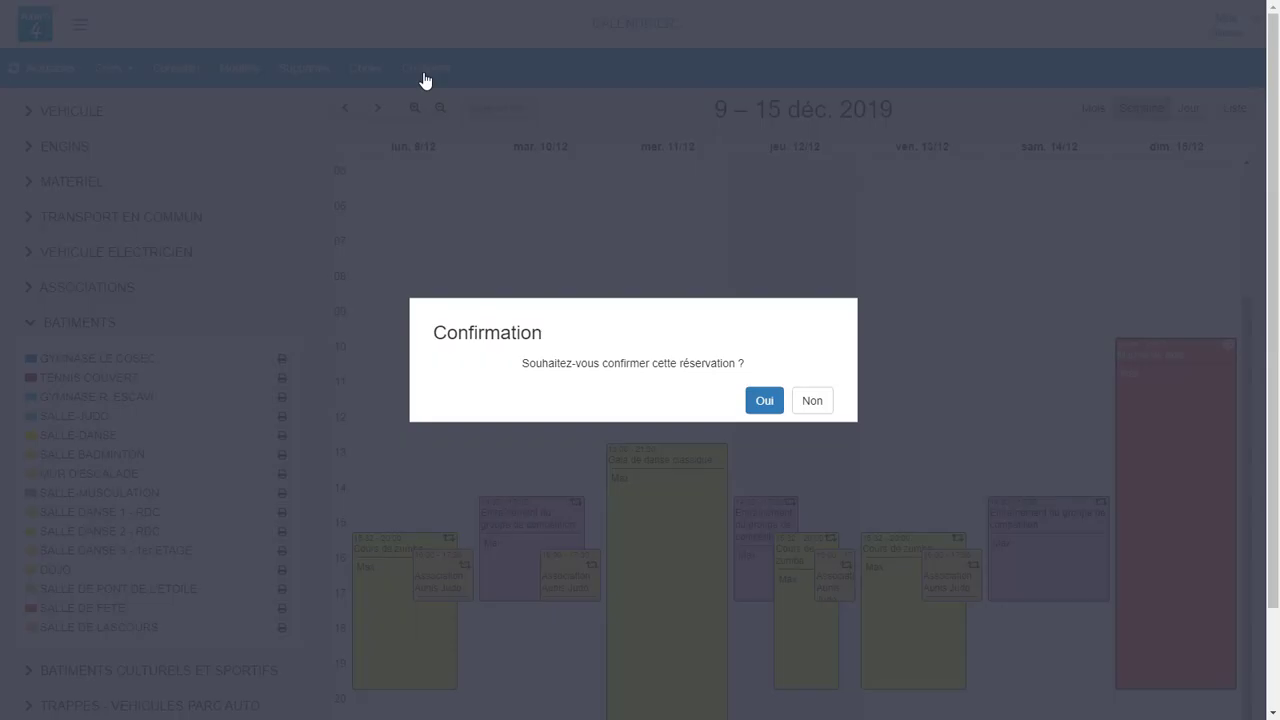
left_click(762, 403)
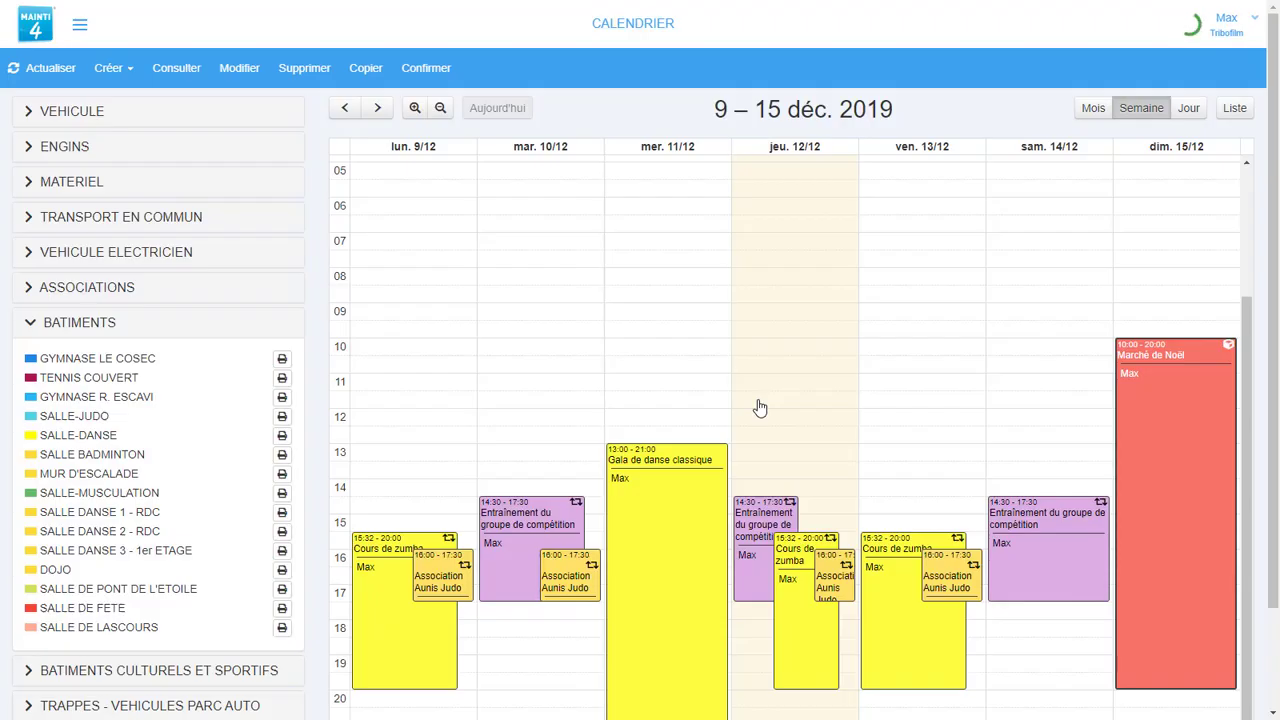
mouse_move(1151, 428)
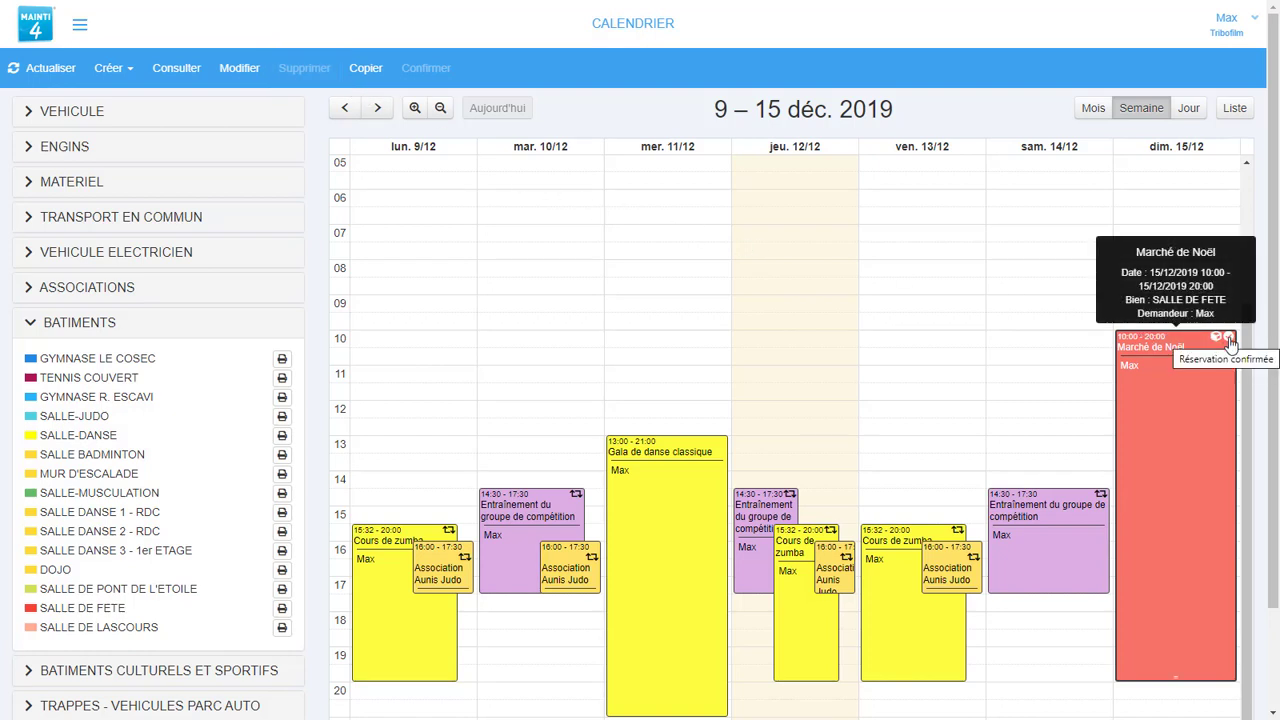
scroll(1229, 342, "up", 1)
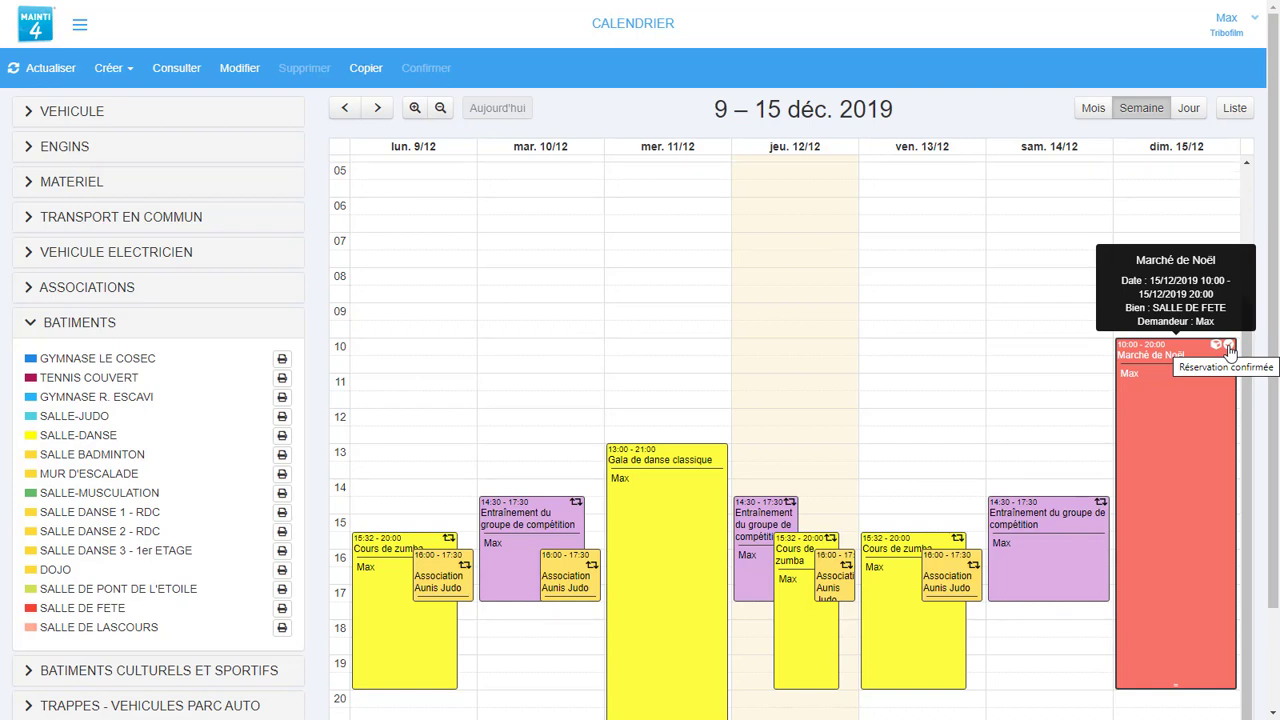
- Open the list of work orders (Liste des bons de travaux) in the Travaux section
left_click(80, 24)
left_click(25, 24)
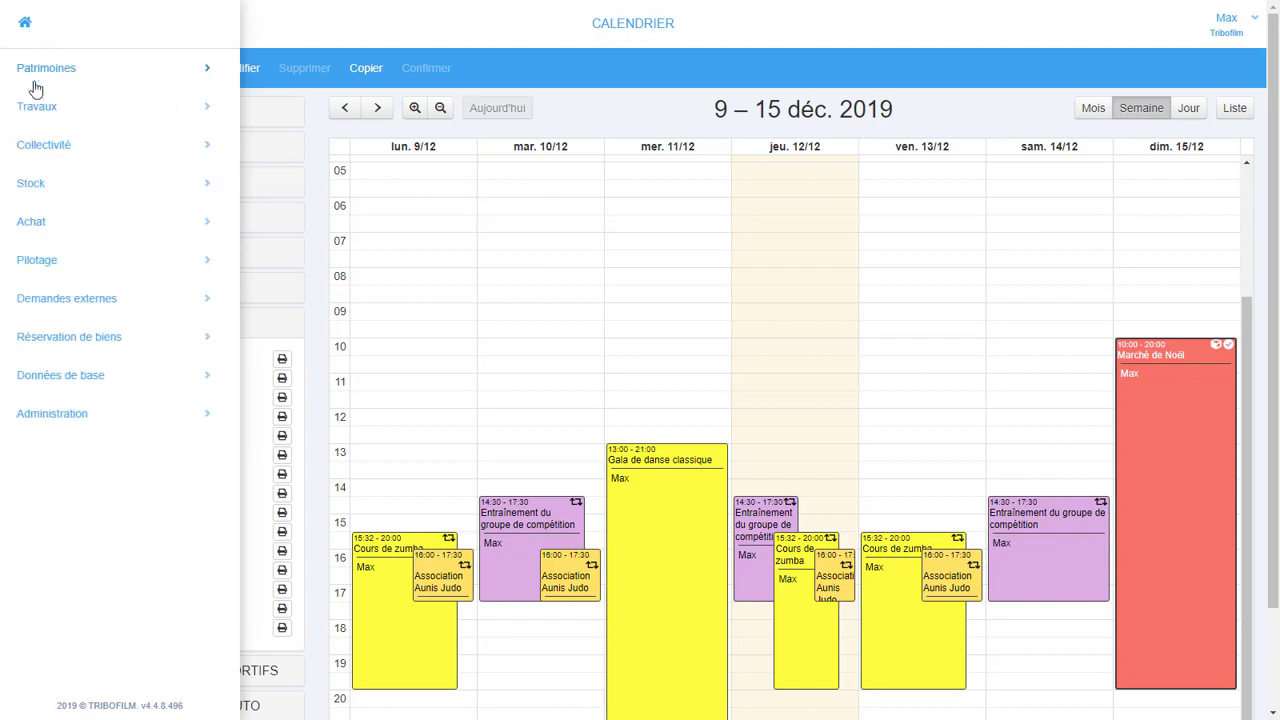
left_click(35, 108)
left_click(36, 148)
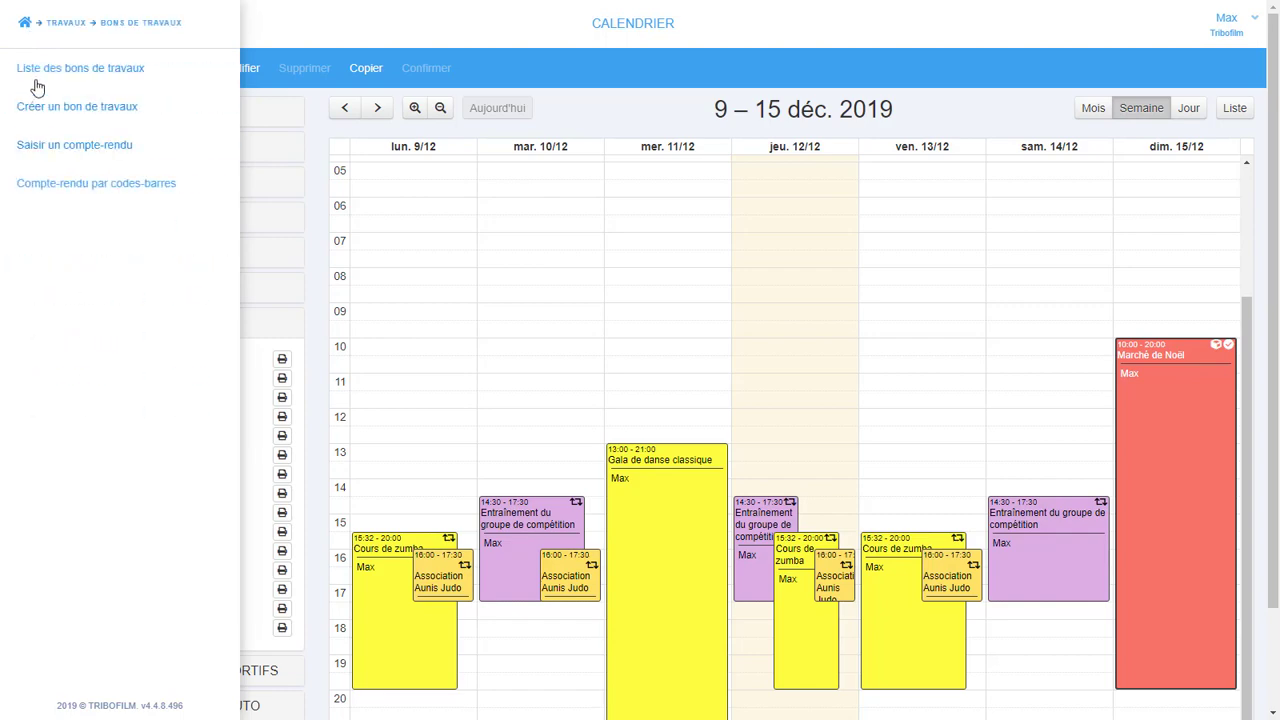
left_click(45, 72)
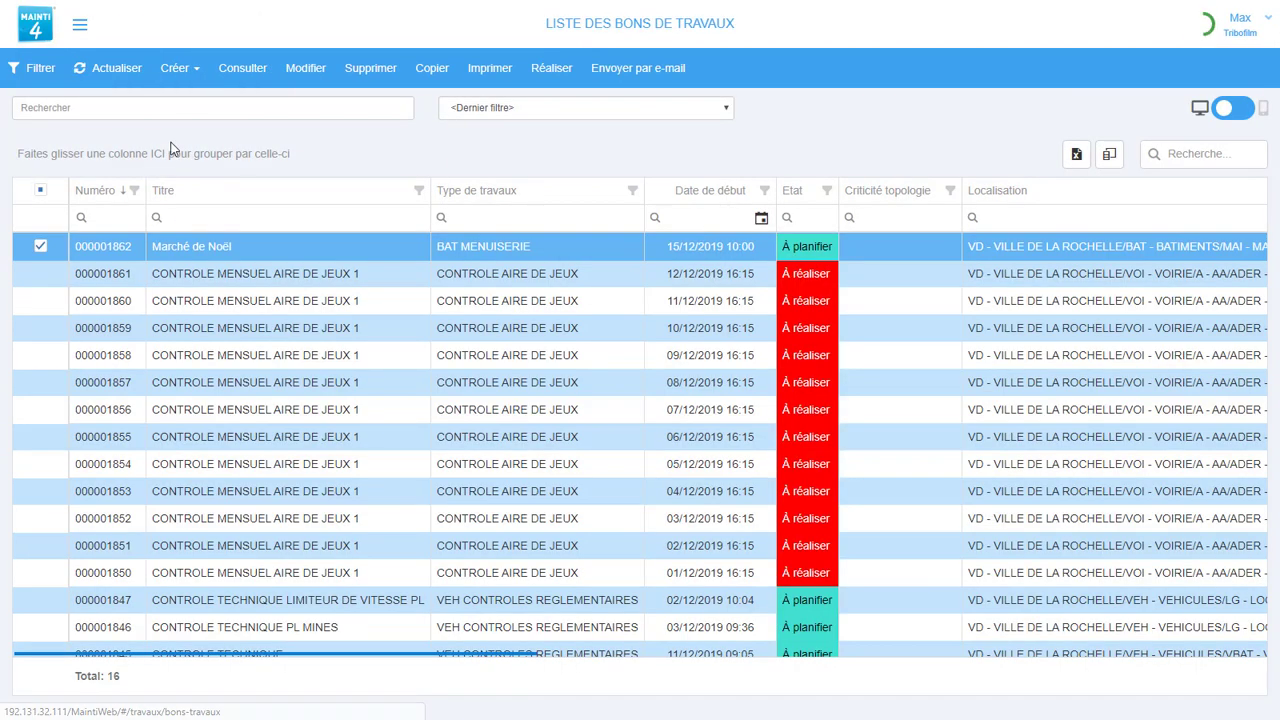
- Consult the Marché de Noël work order and review its stock movements (Mouvements) for the loaned tables
left_click(238, 78)
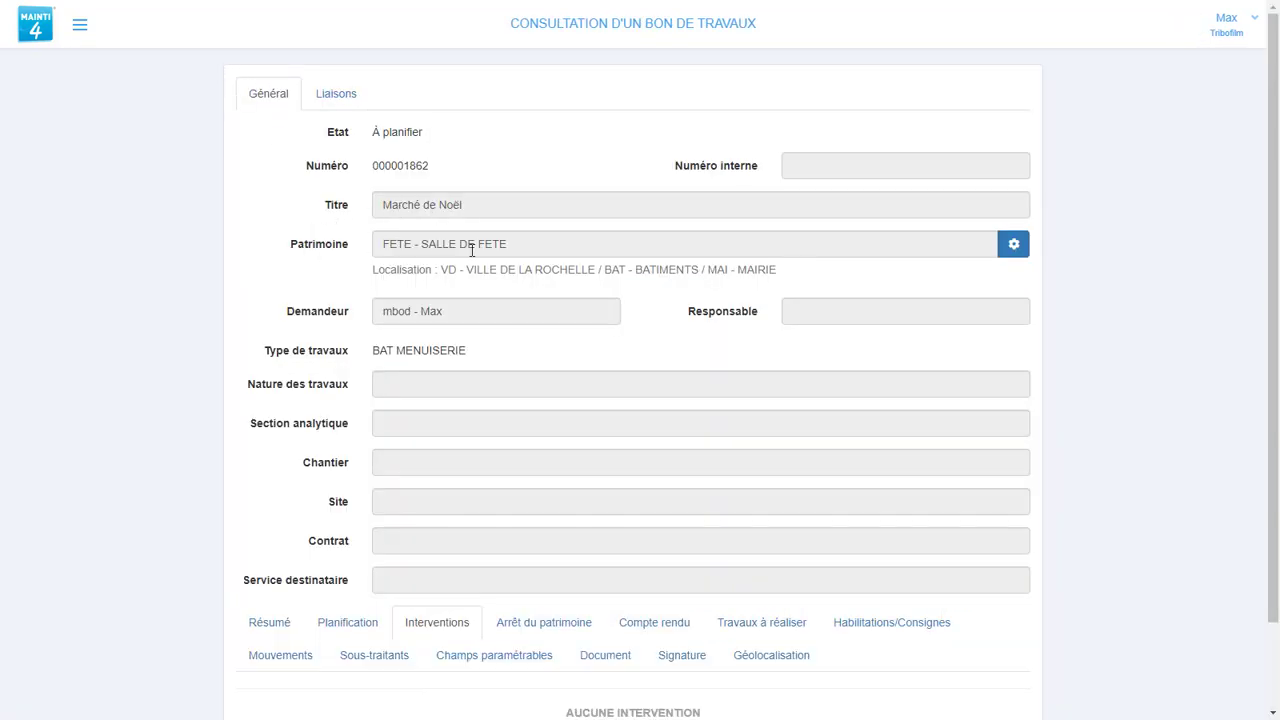
scroll(351, 350, "down", 1)
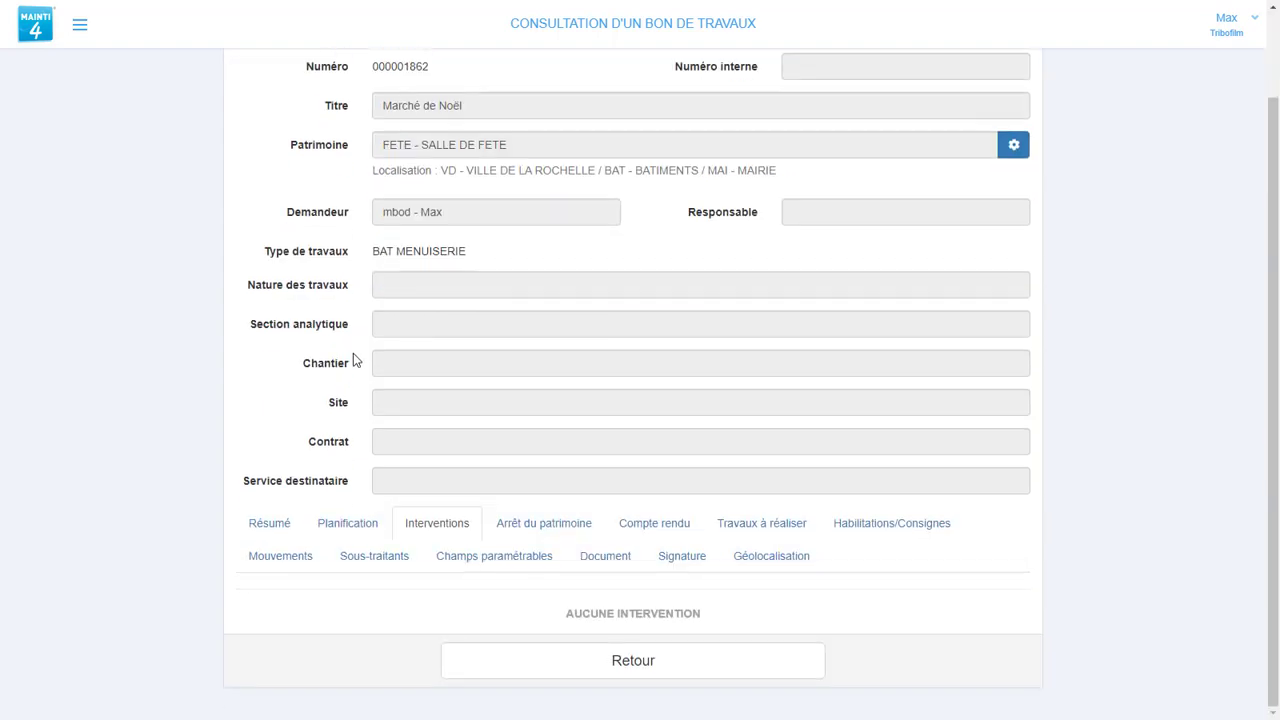
left_click(288, 560)
scroll(310, 565, "down", 4)
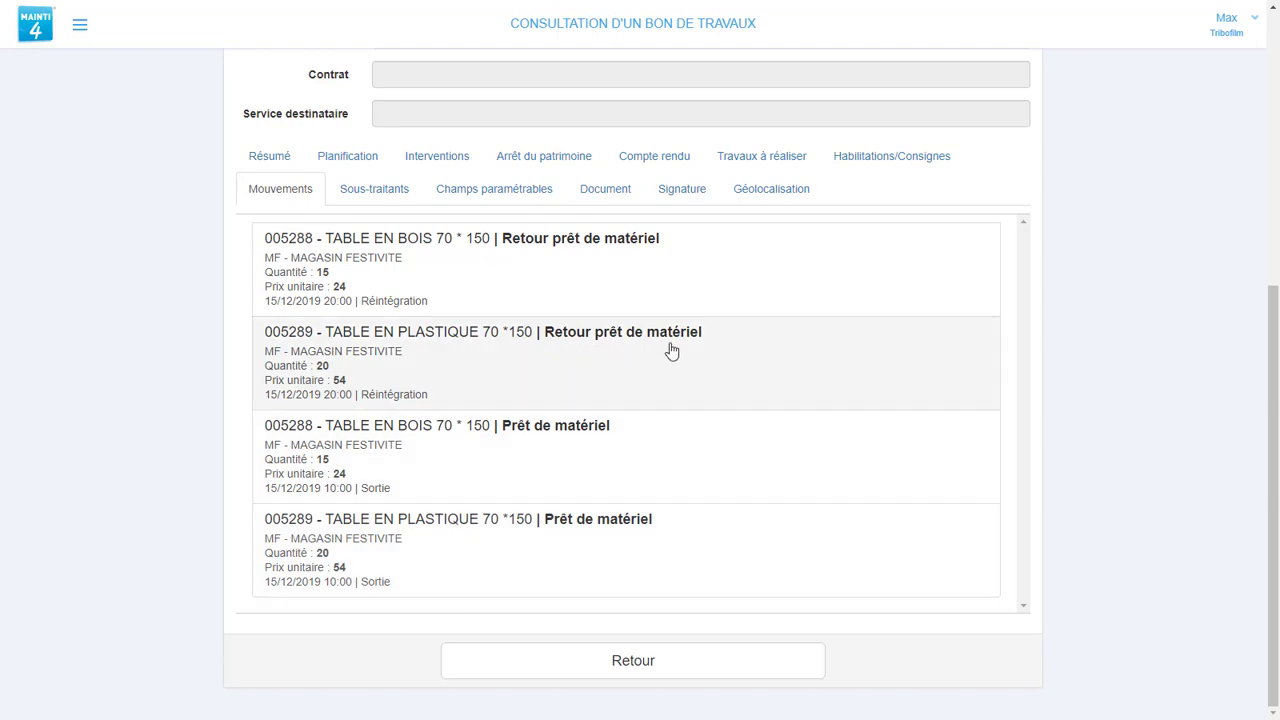
- Open the equipment availability overview (Disponibilité du matériel) in the Réservation de biens section
left_click(80, 32)
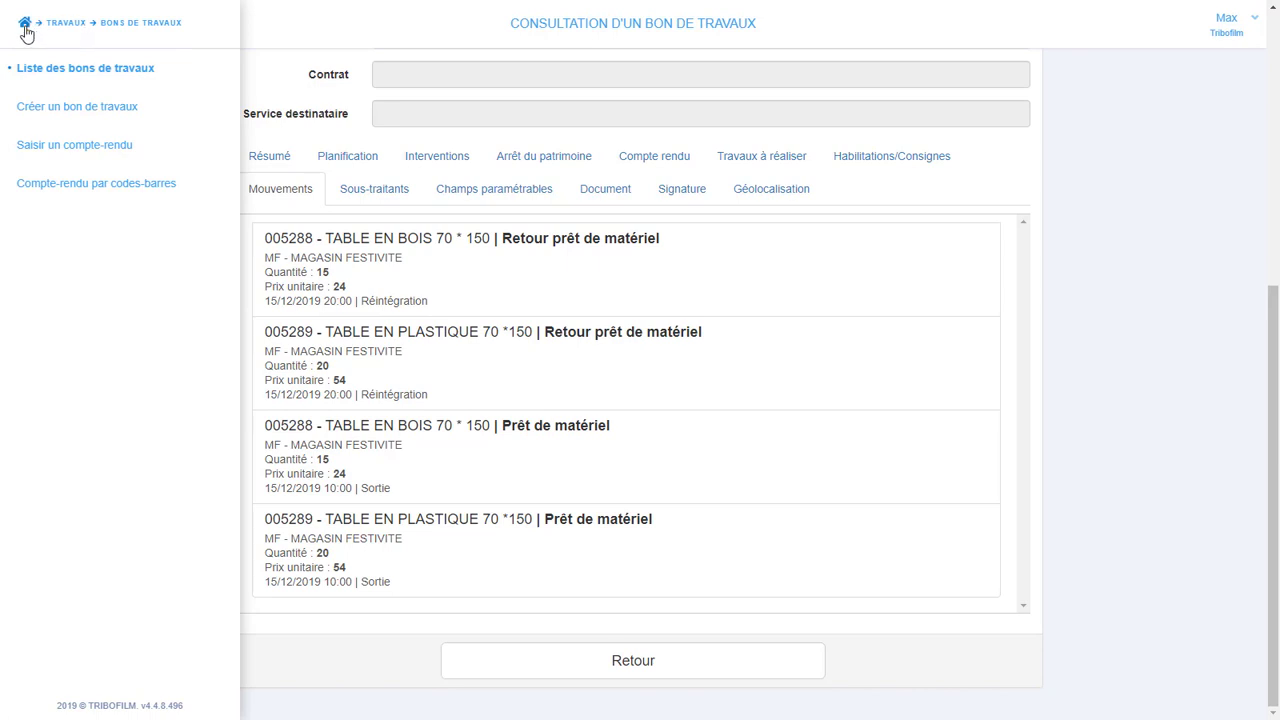
left_click(25, 30)
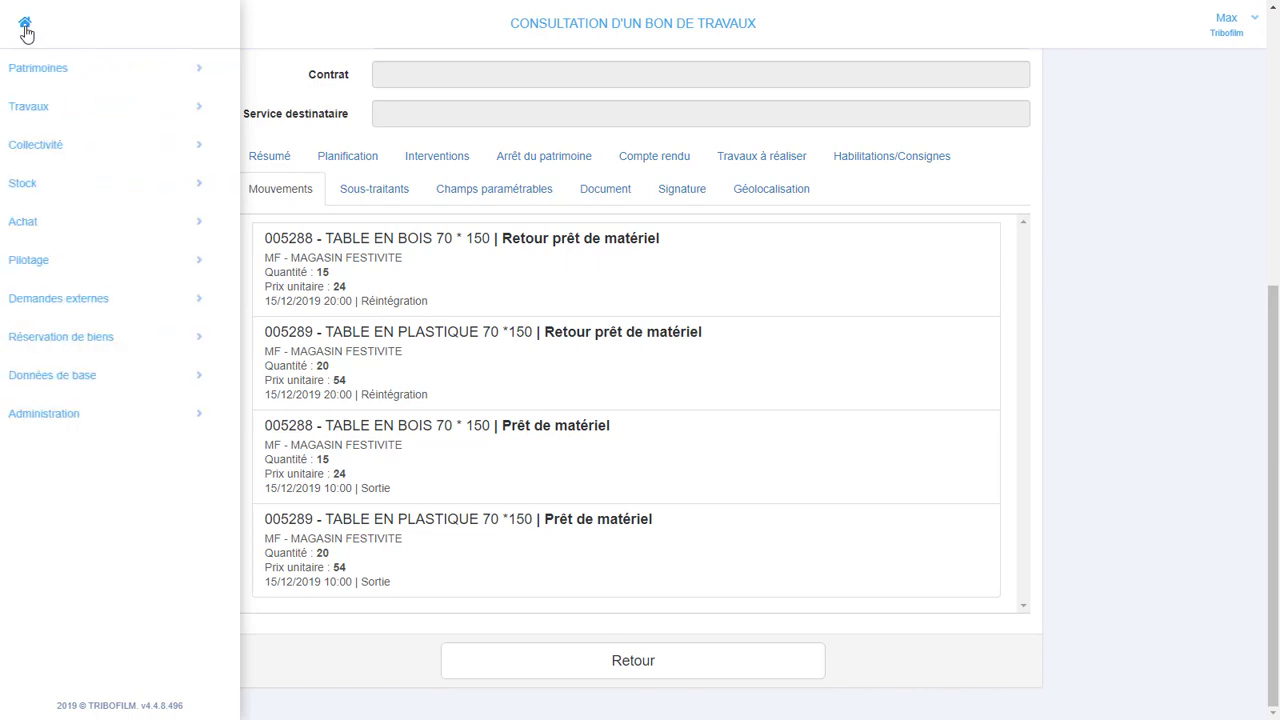
left_click(64, 340)
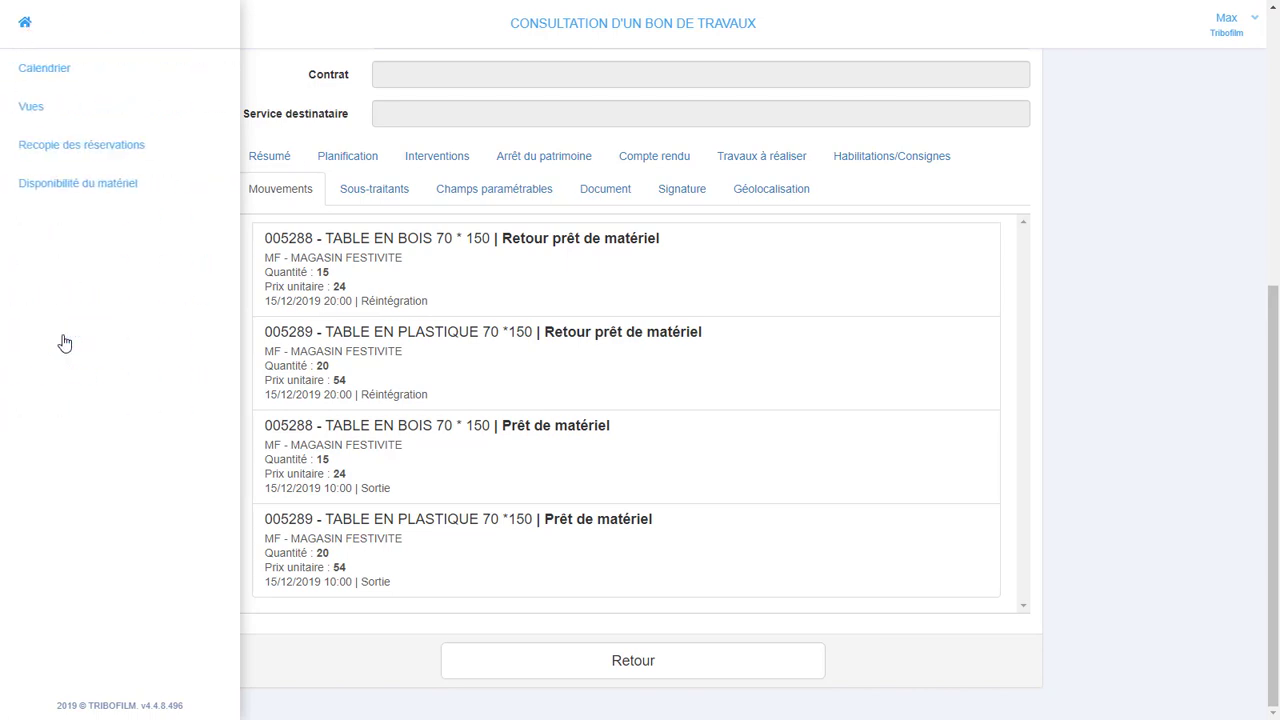
left_click(52, 190)
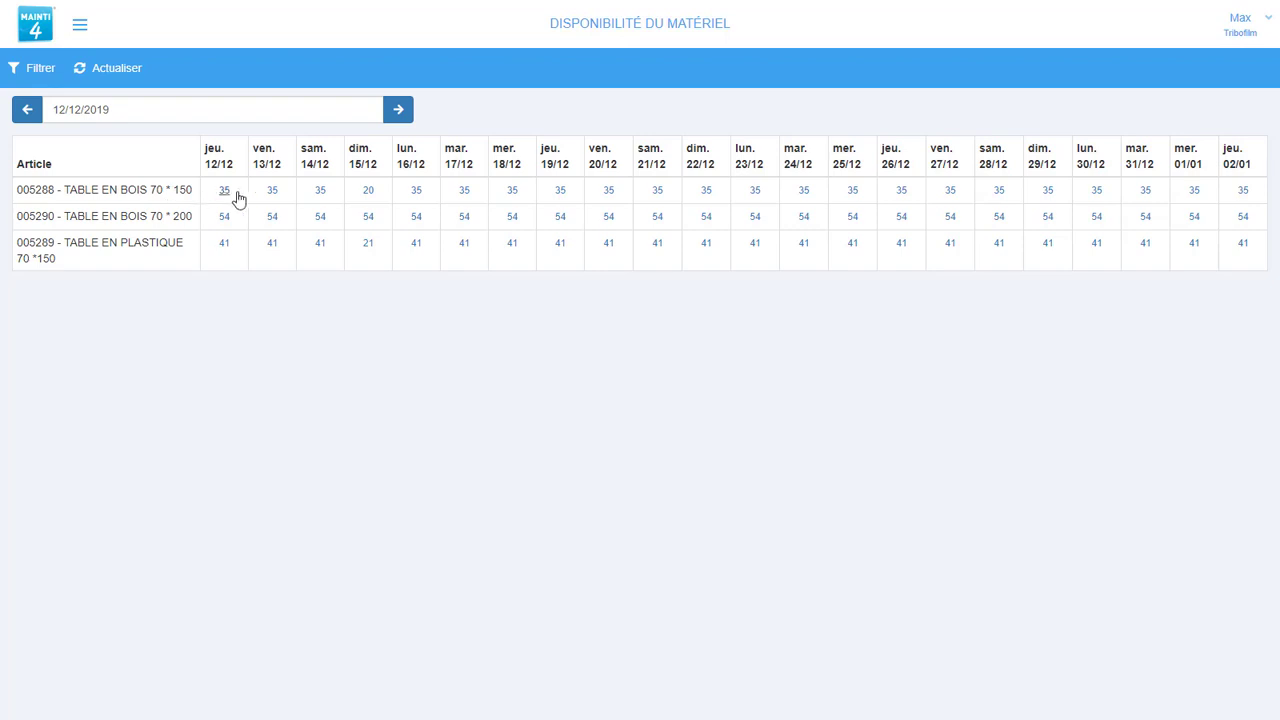
- Check the 15/12 availability details of TABLE EN BOIS 70 * 150 and TABLE EN PLASTIQUE 70 *150, and return to the home page
left_click(368, 194)
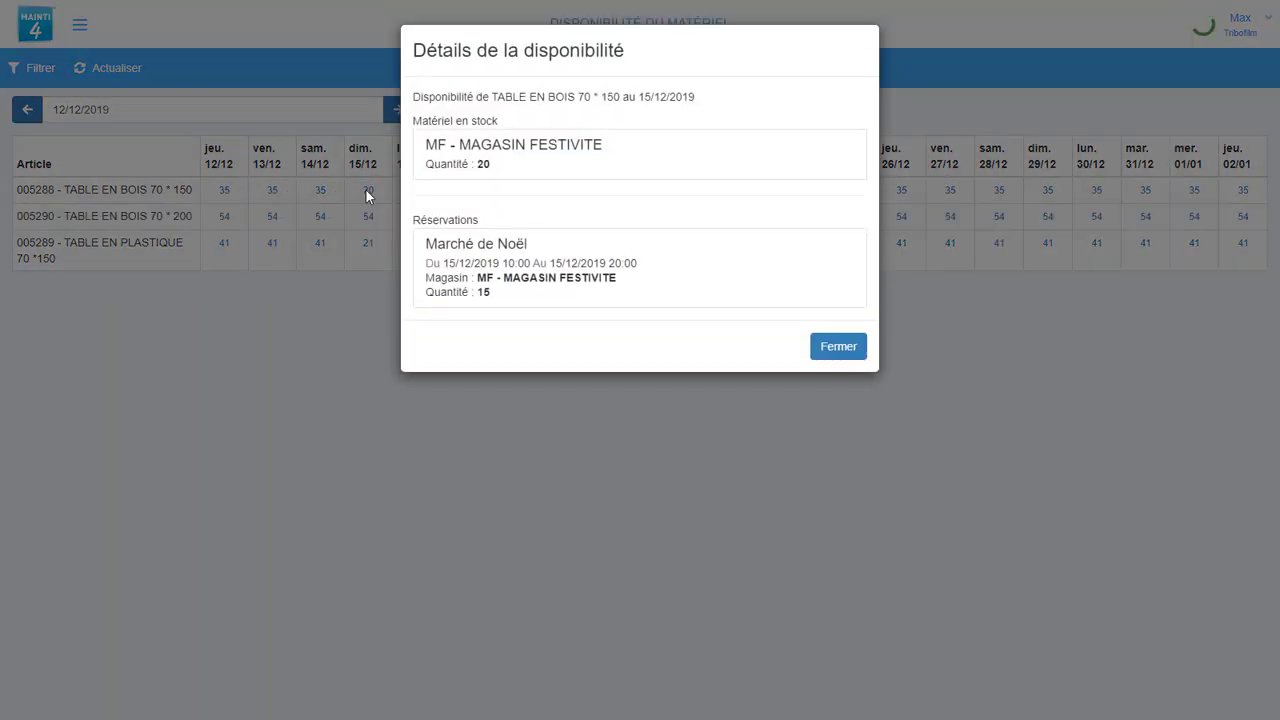
left_click(836, 347)
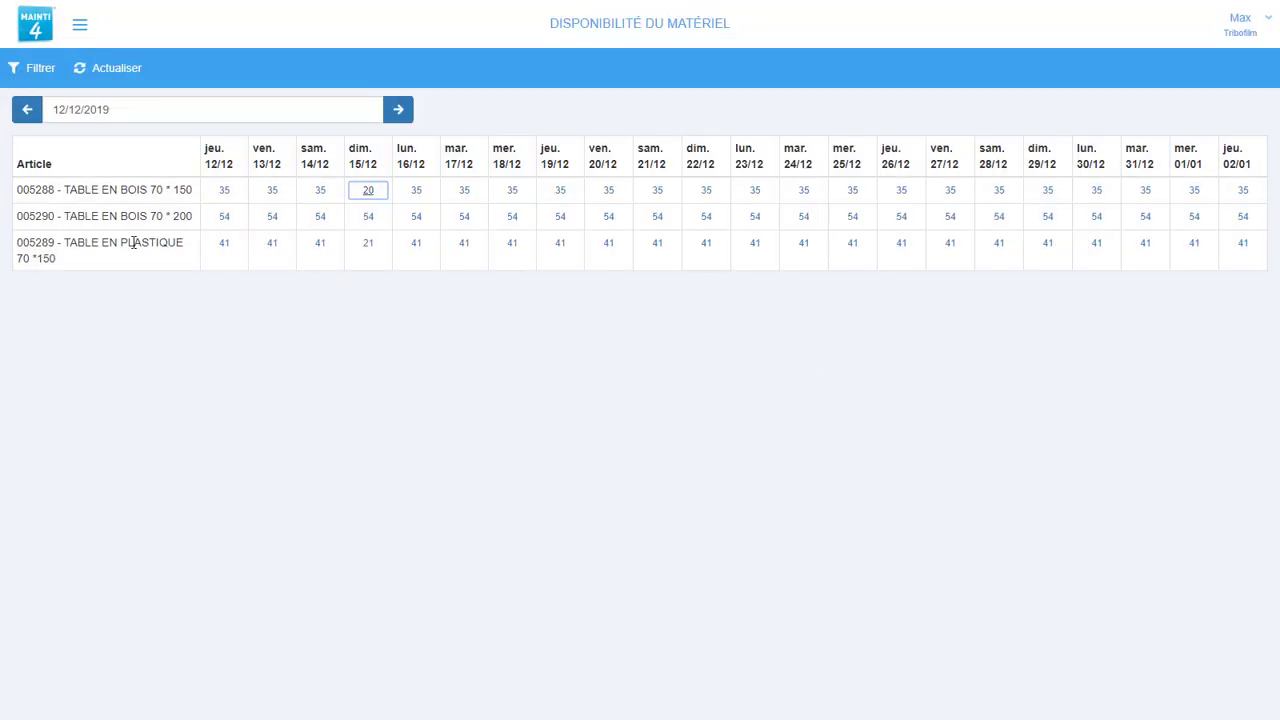
left_click(367, 249)
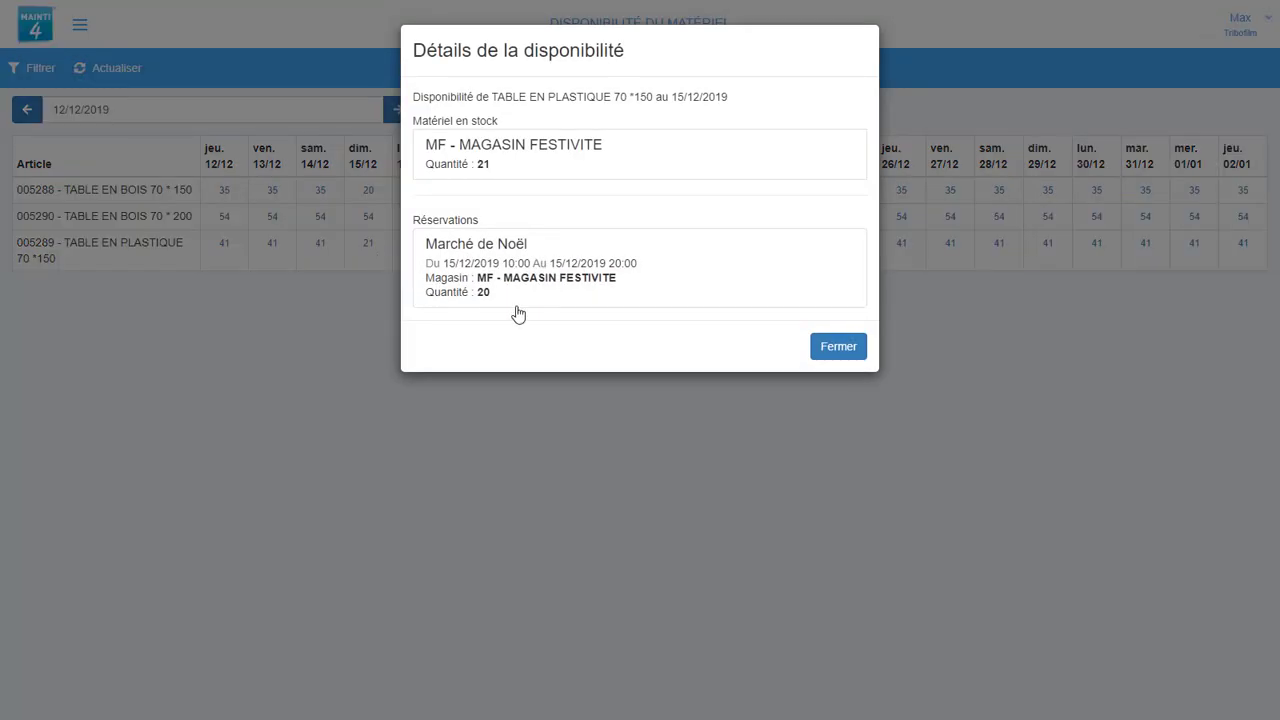
left_click(840, 352)
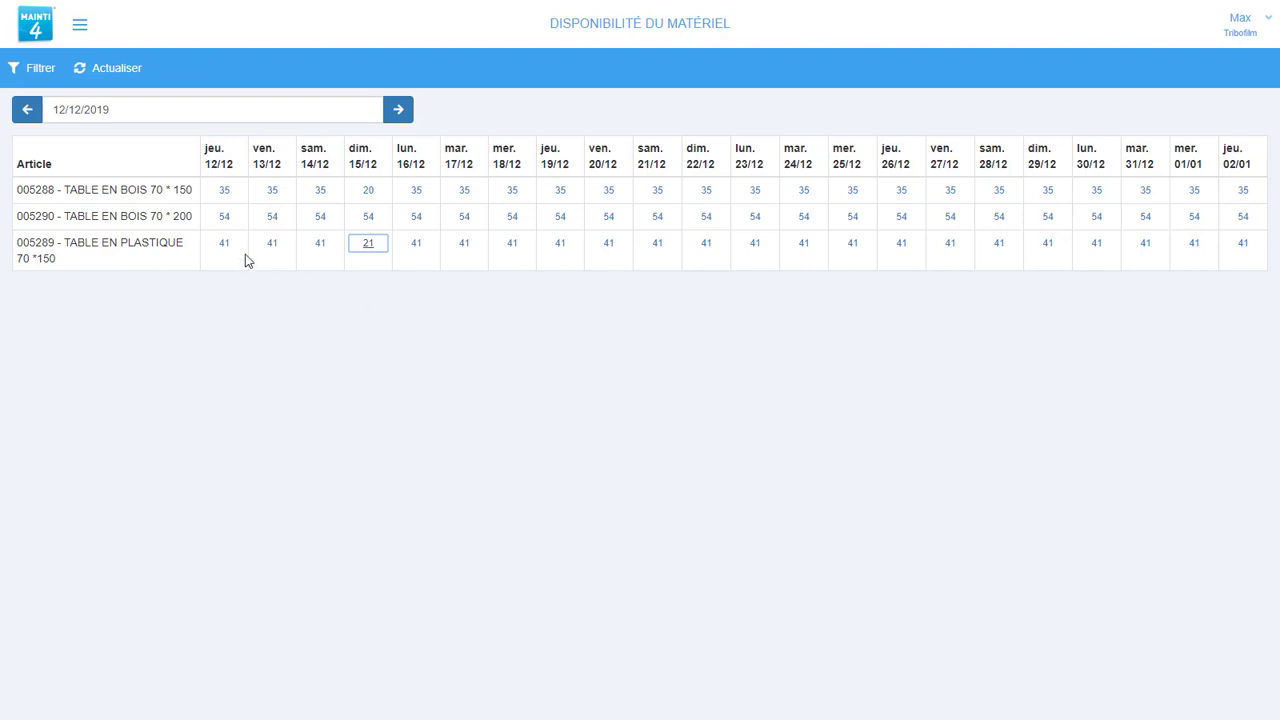
left_click(39, 27)
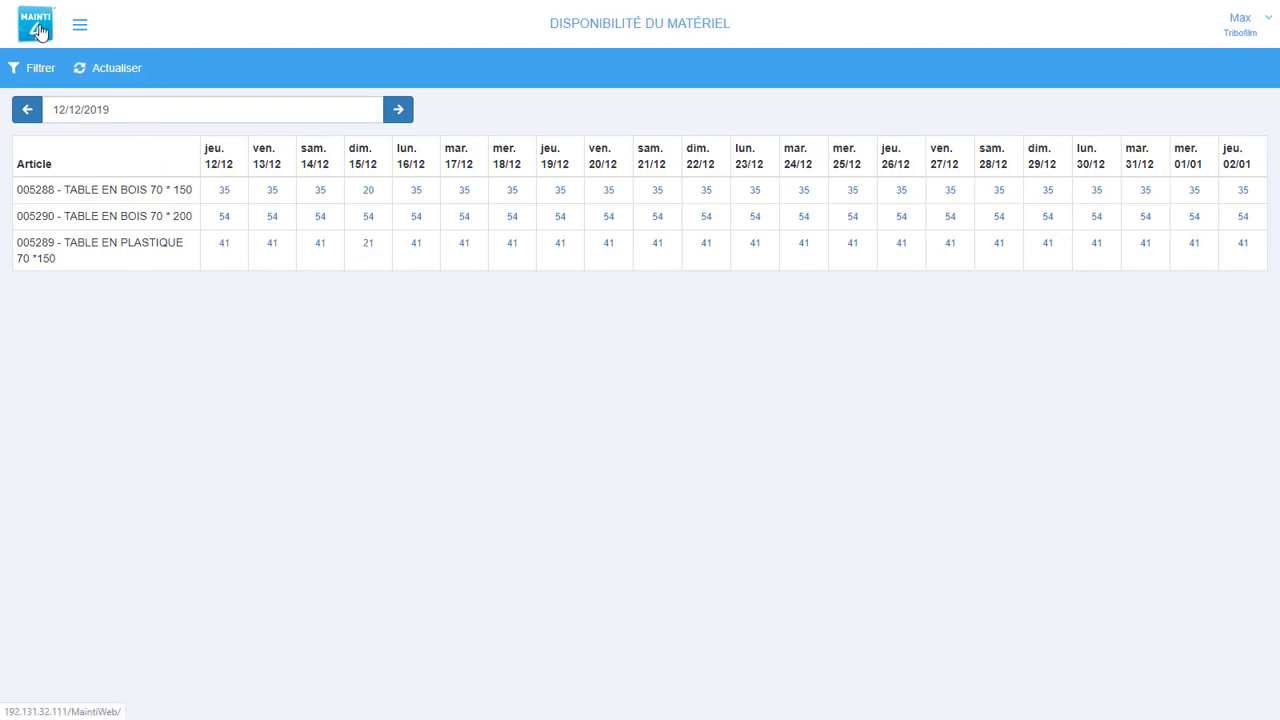